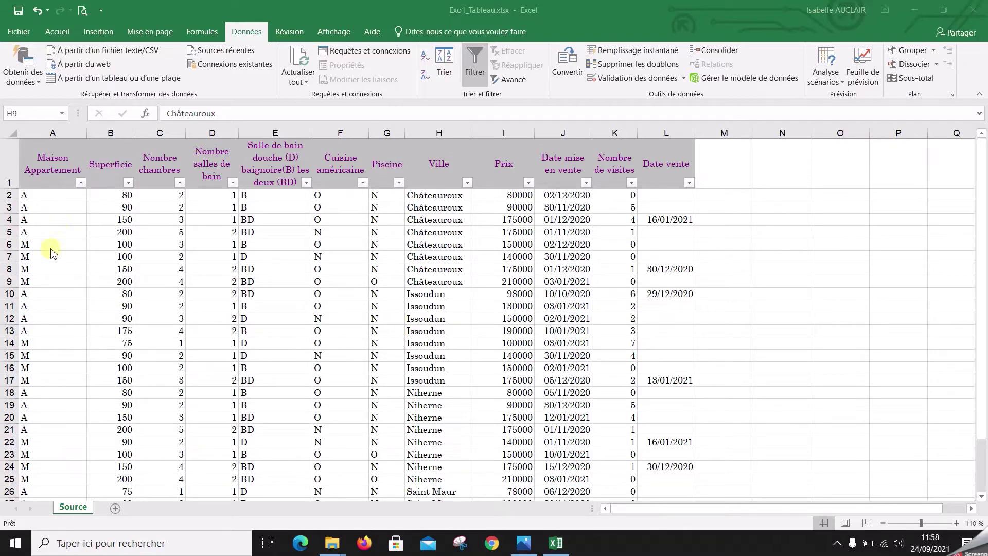
# Filter the "Maison Appartement" column to show only the M rows.
pyautogui.click(83, 183)
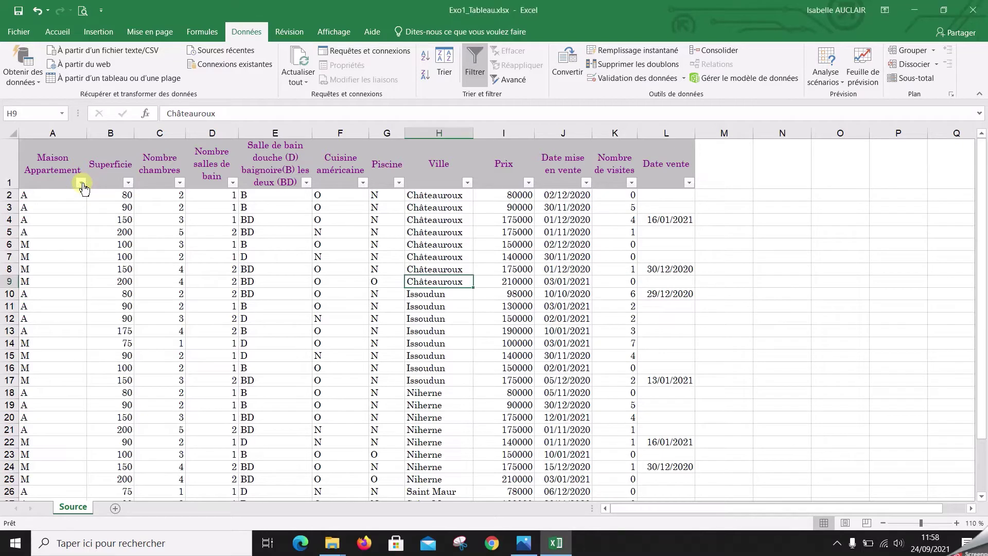
pyautogui.click(82, 183)
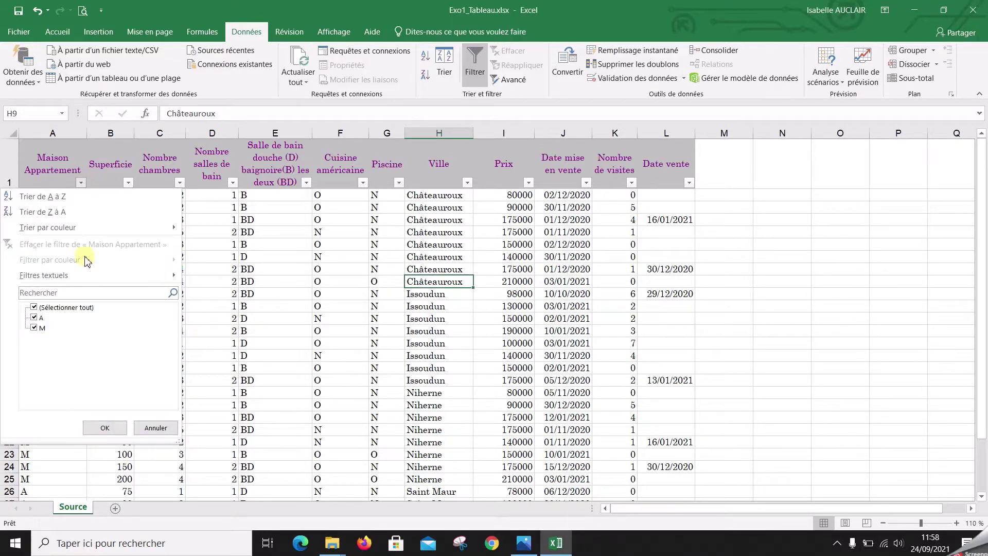
pyautogui.click(40, 320)
pyautogui.click(34, 308)
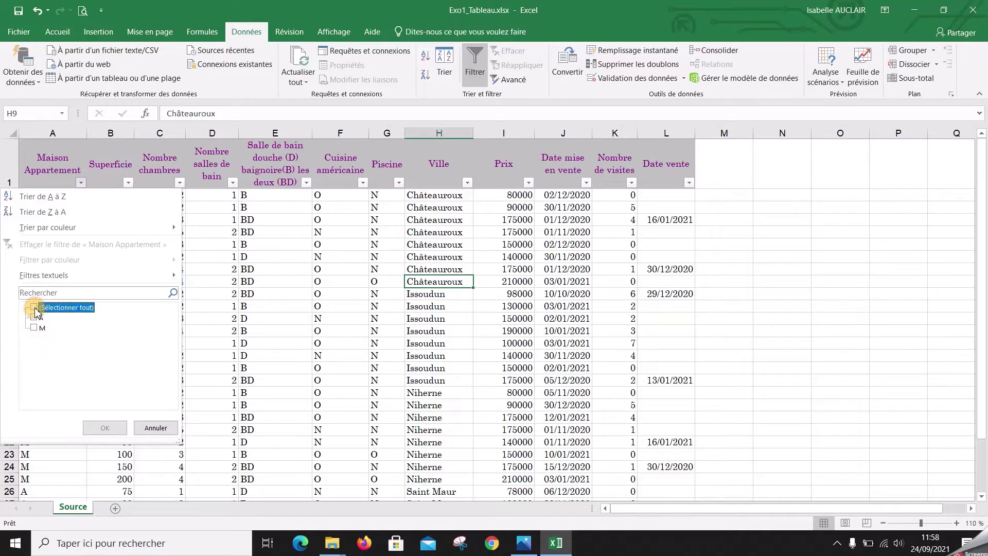
pyautogui.click(35, 330)
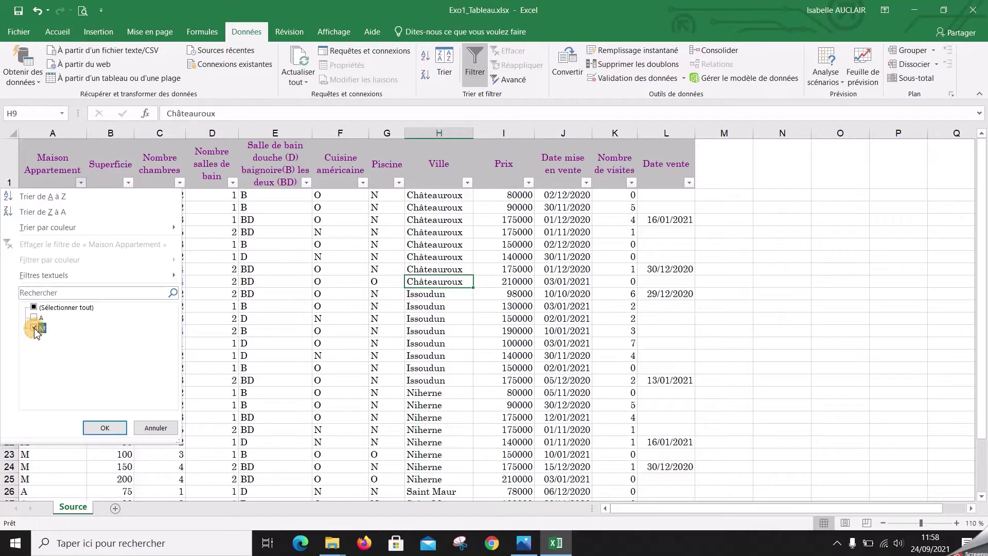
pyautogui.click(103, 431)
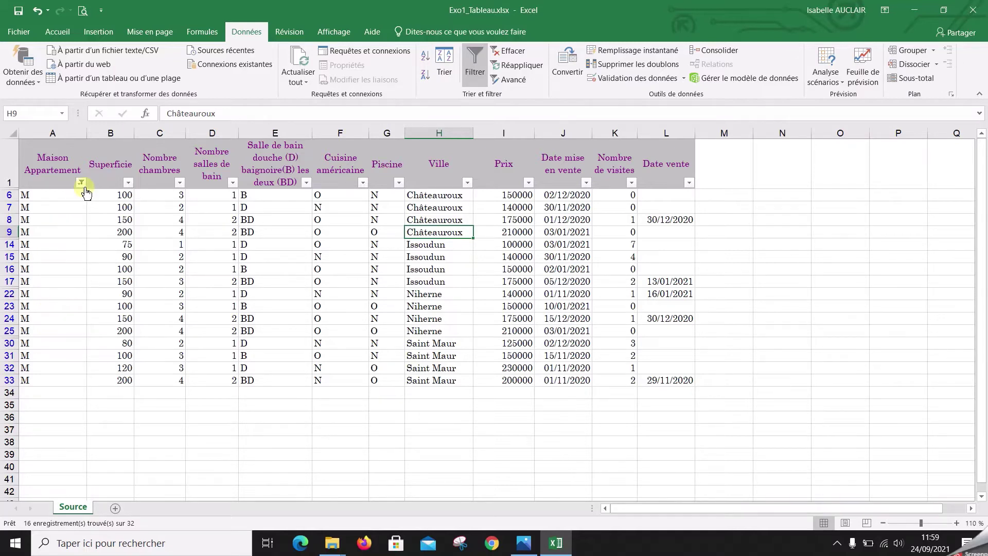
# Filter the Ville column to show only Châteauroux, keeping the M filter on the "Maison Appartement" column.
pyautogui.moveTo(86, 193)
pyautogui.click(467, 183)
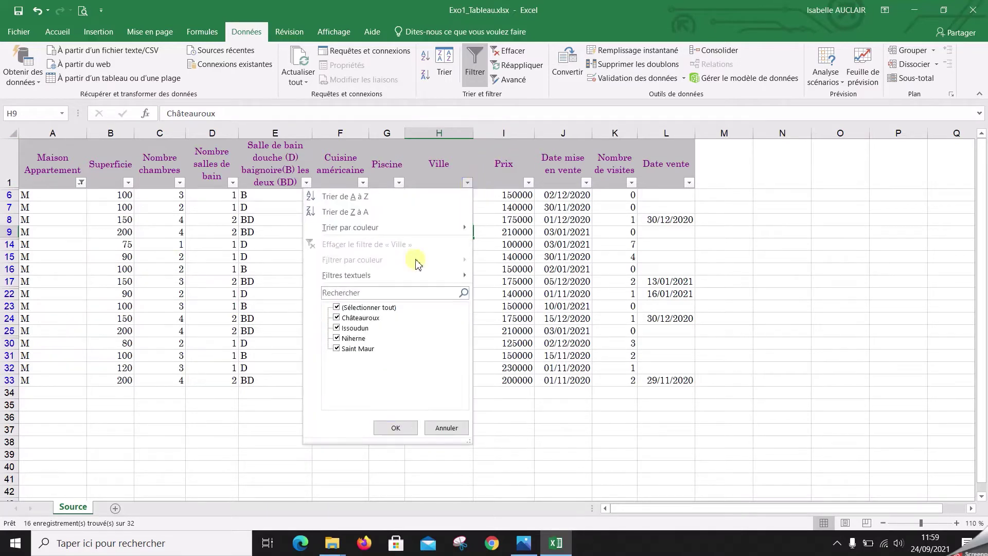
pyautogui.click(346, 309)
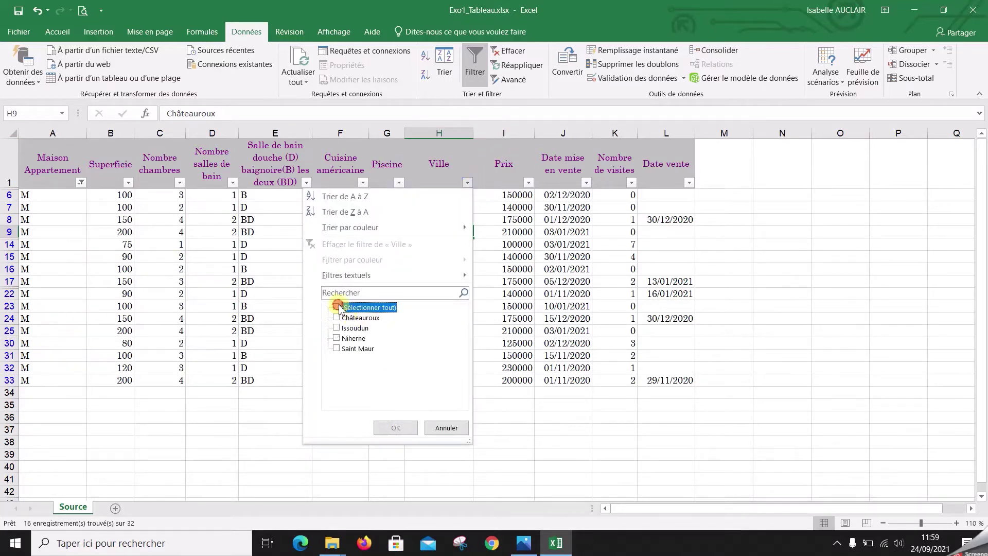
pyautogui.click(338, 317)
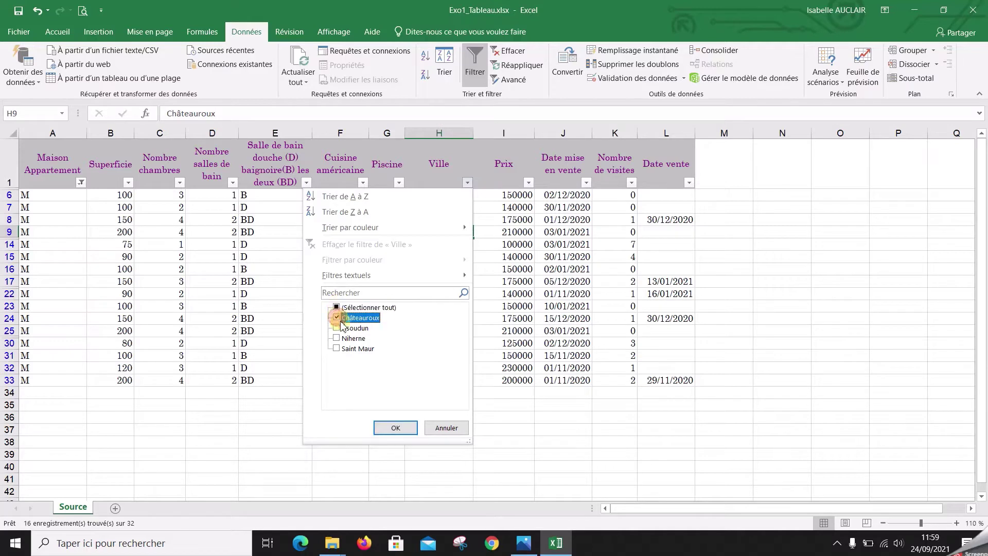
pyautogui.click(387, 426)
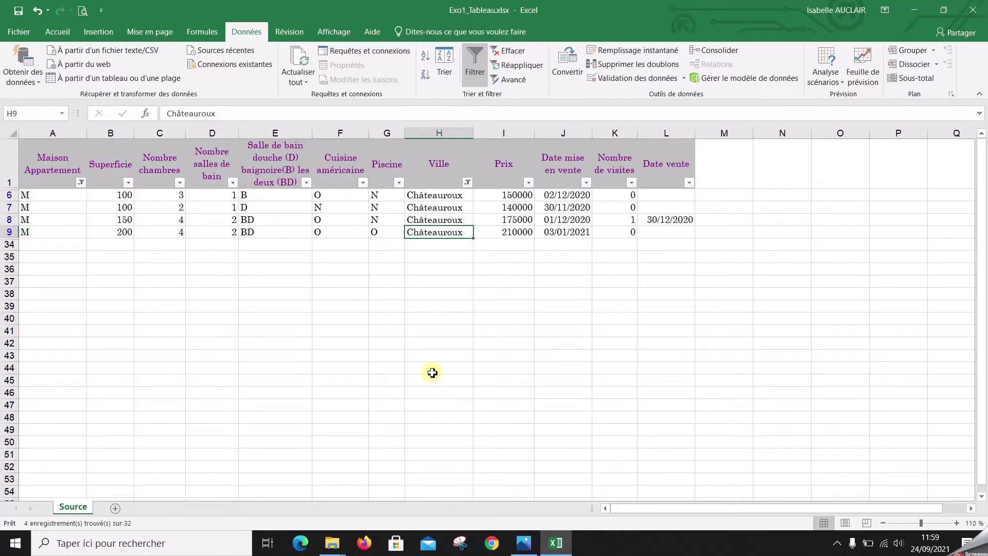
# Clear the filter on the Ville column only, keeping the "Maison Appartement" filter.
pyautogui.moveTo(472, 191)
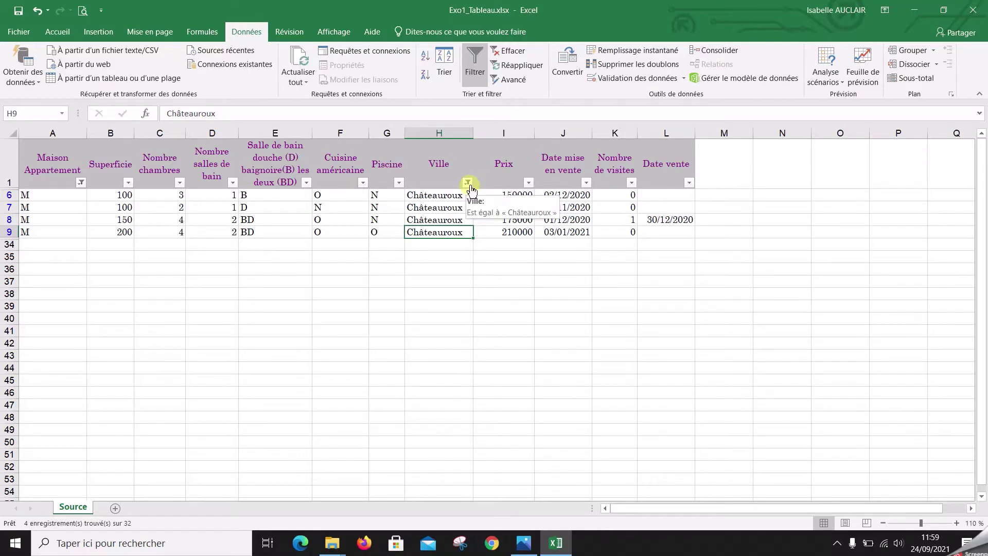
pyautogui.click(468, 183)
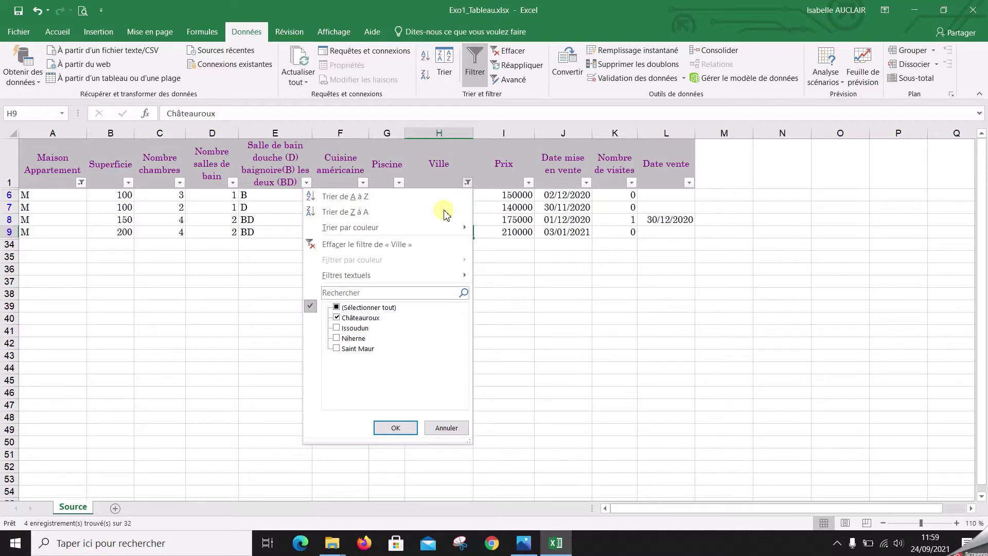
pyautogui.click(338, 308)
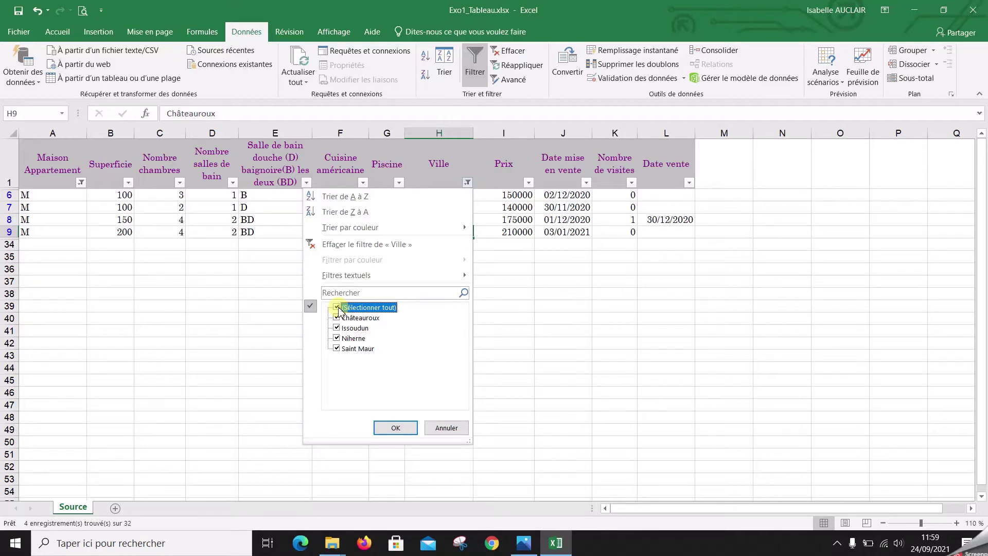
pyautogui.click(339, 245)
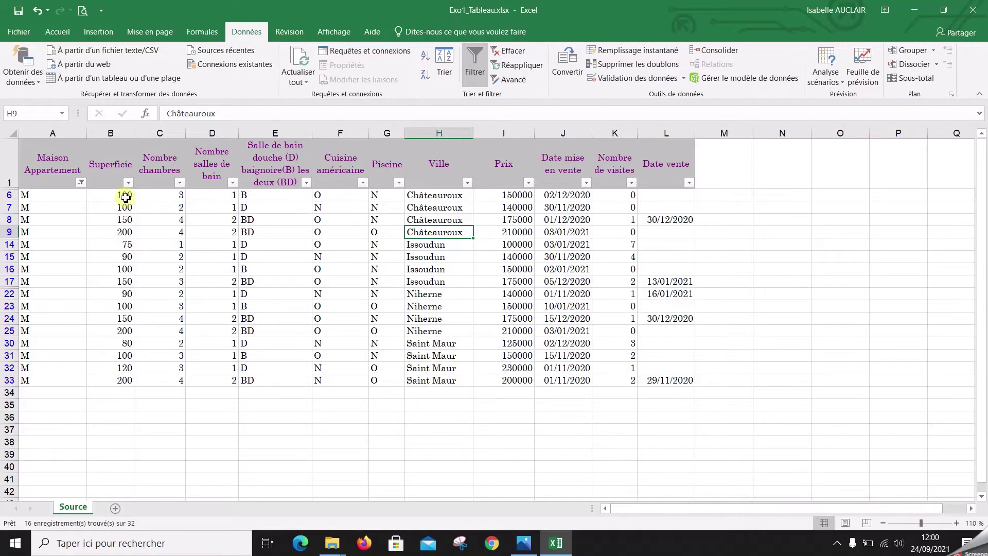
pyautogui.click(82, 183)
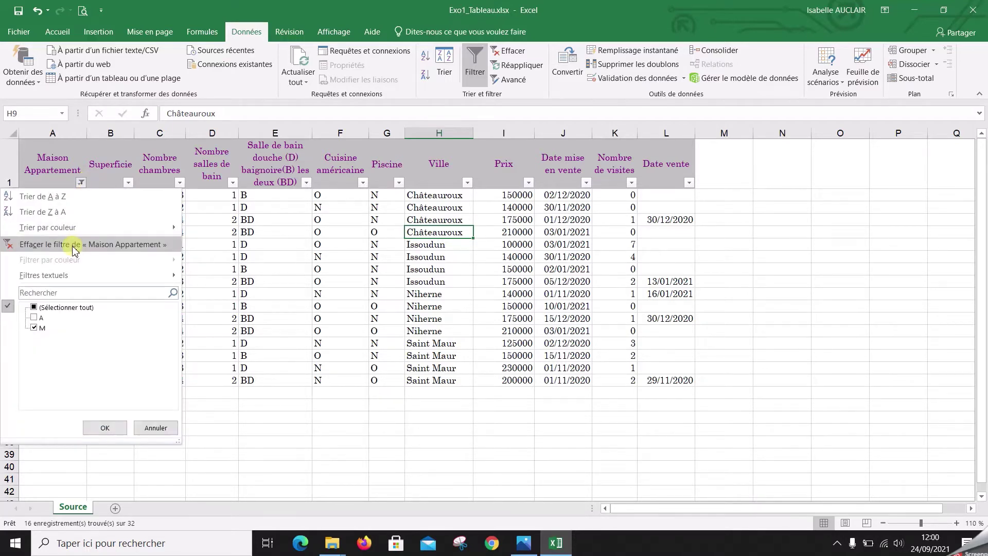
pyautogui.click(81, 182)
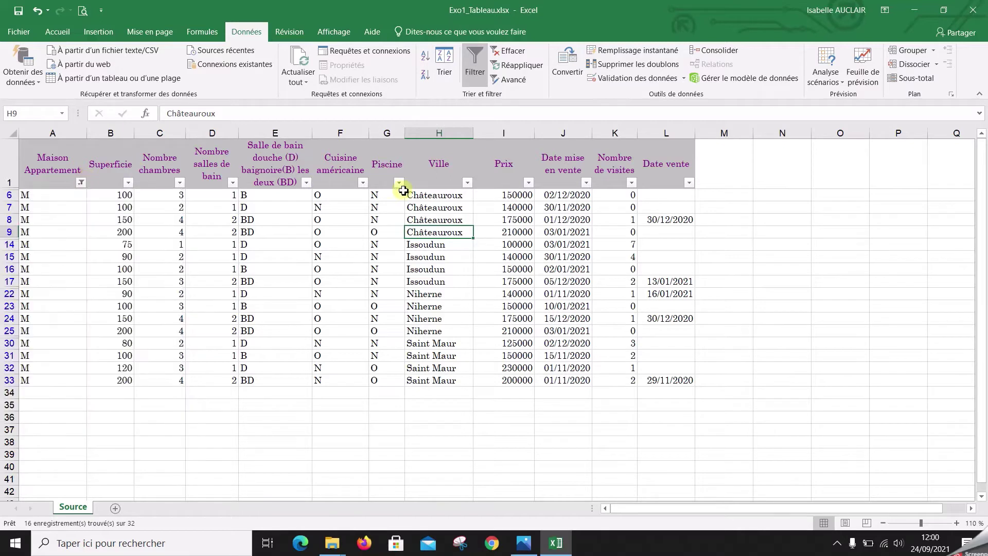
# Apply the Ville filter again so that only Châteauroux rows are displayed.
pyautogui.click(467, 183)
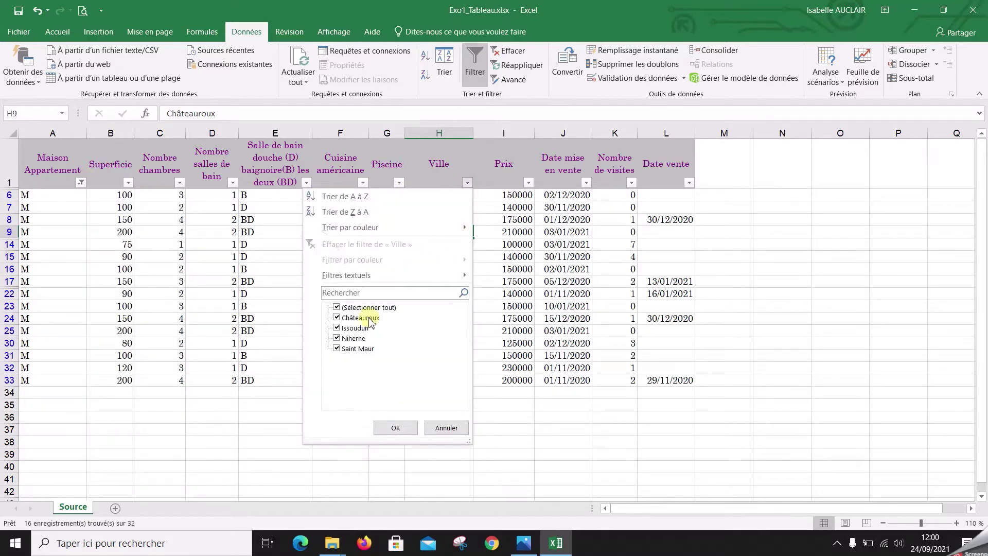
pyautogui.click(338, 307)
pyautogui.click(339, 318)
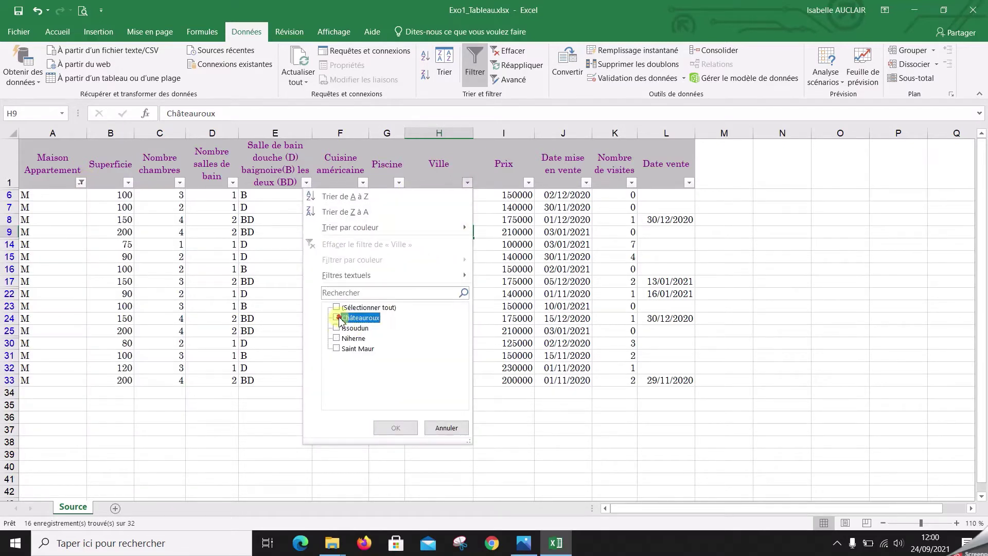
pyautogui.click(394, 428)
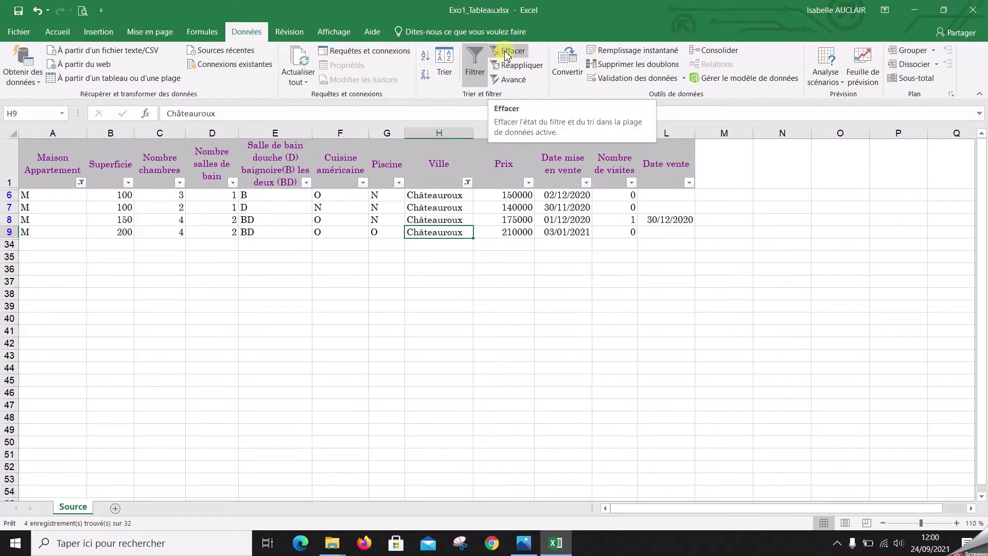
# Clear all the table's filters at once and filter the "Maison Appartement" column to M by excluding A.
pyautogui.click(507, 55)
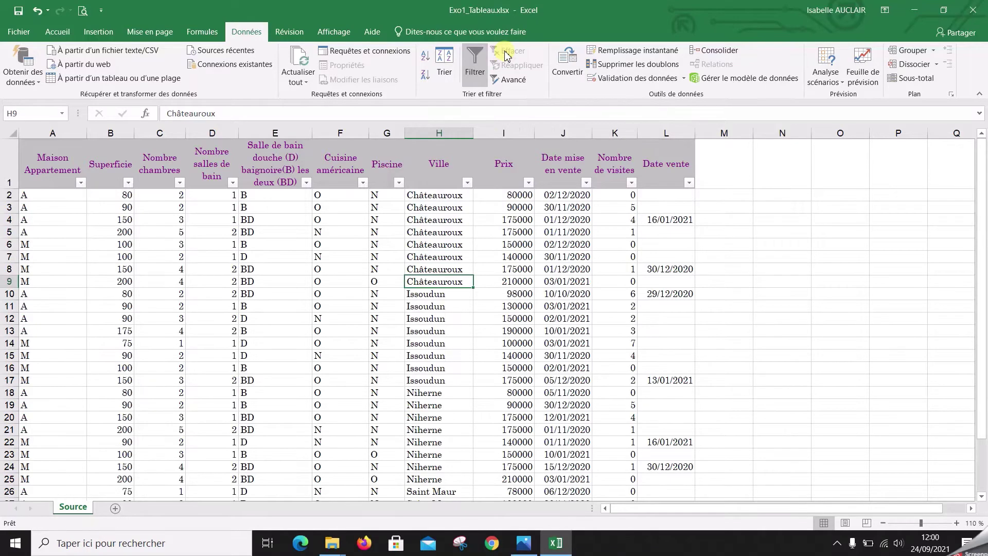
pyautogui.click(458, 405)
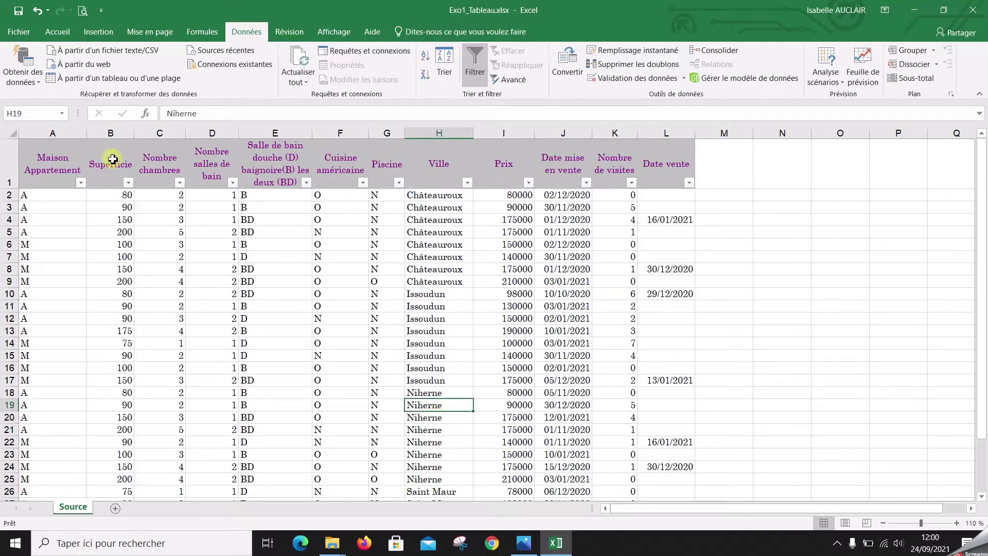
pyautogui.click(80, 183)
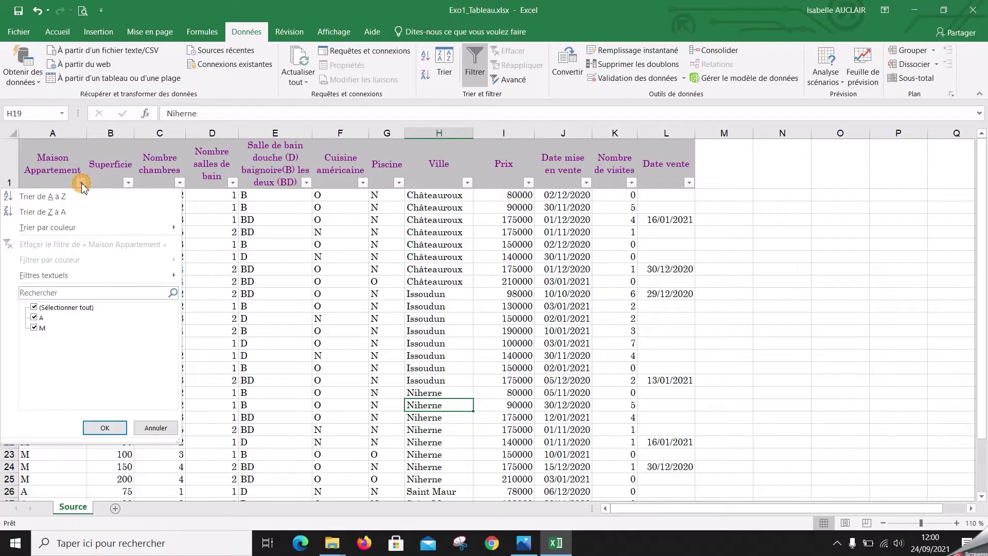
pyautogui.click(34, 317)
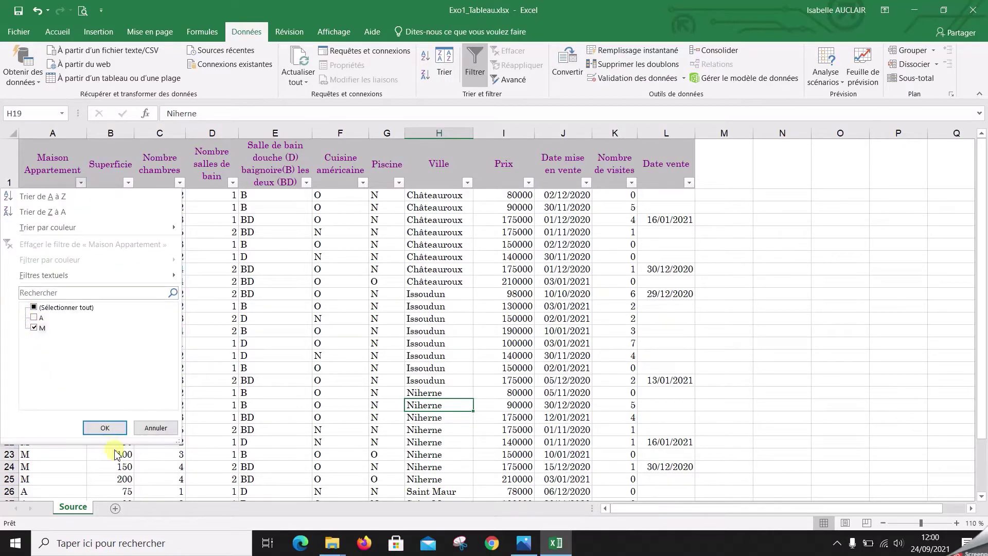
pyautogui.click(108, 428)
# Restrict the filtered houses to the town of Châteauroux in the Ville column.
pyautogui.click(467, 183)
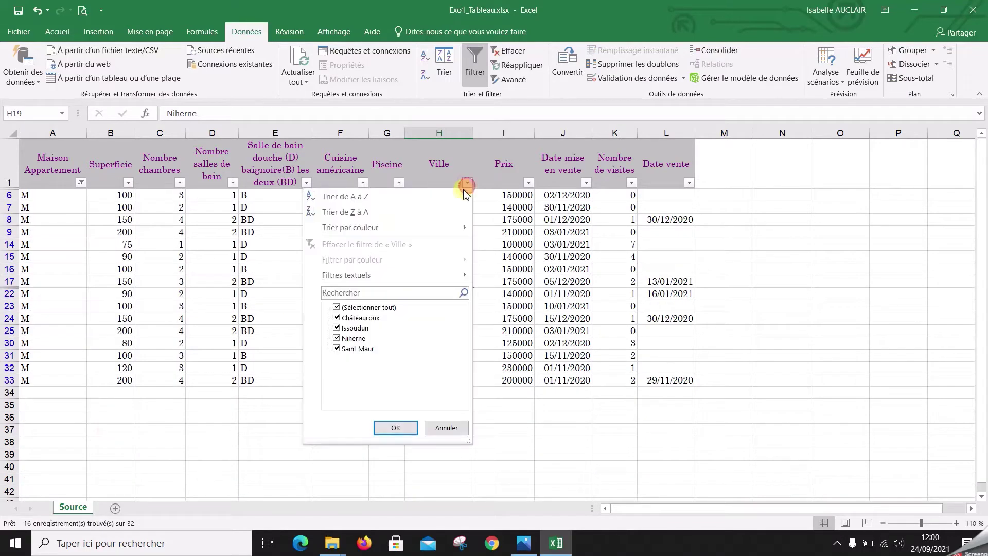
pyautogui.click(337, 307)
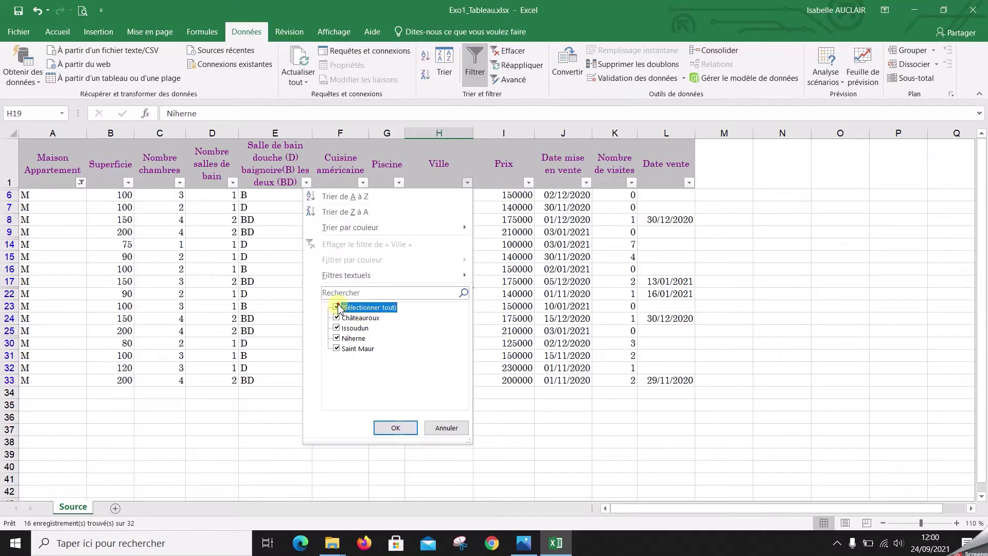
pyautogui.click(336, 318)
pyautogui.click(382, 427)
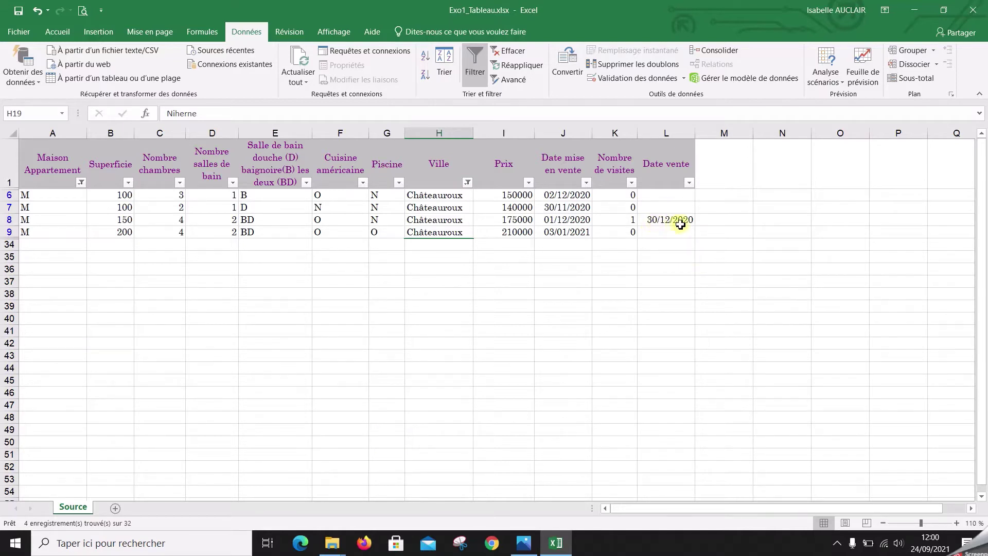
# Filter the "Date vente" column to show only blank entries (Vides), keeping the unsold houses.
pyautogui.click(688, 184)
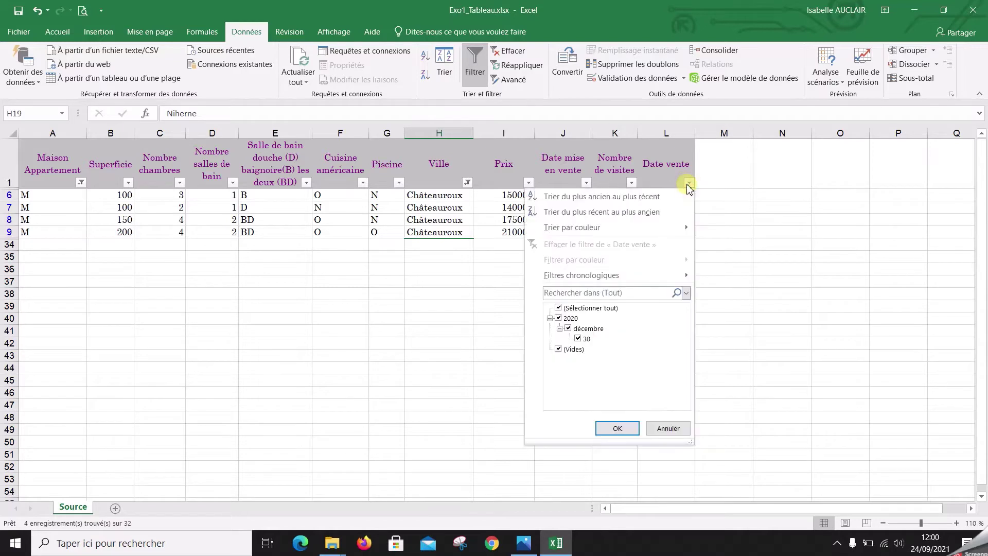
pyautogui.click(559, 309)
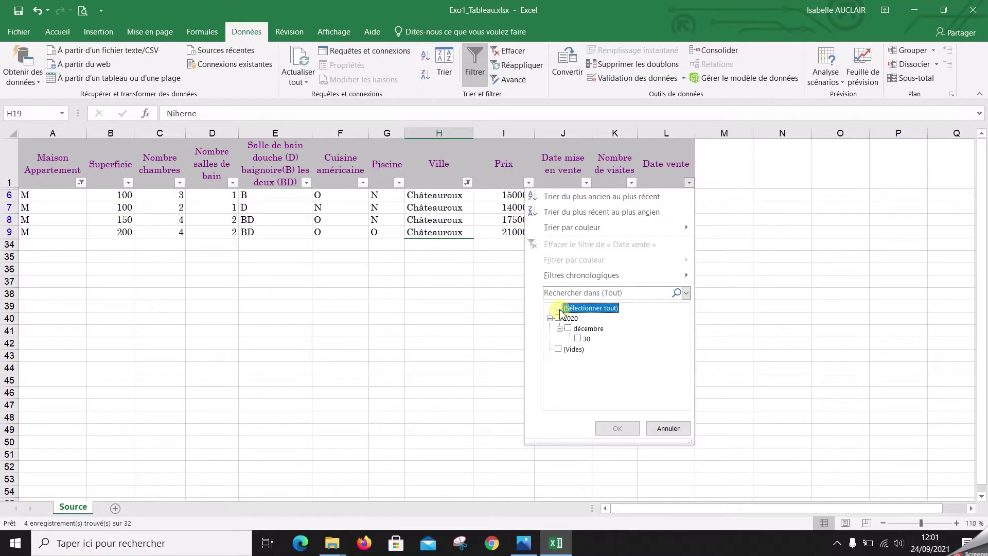
pyautogui.click(558, 349)
pyautogui.click(617, 429)
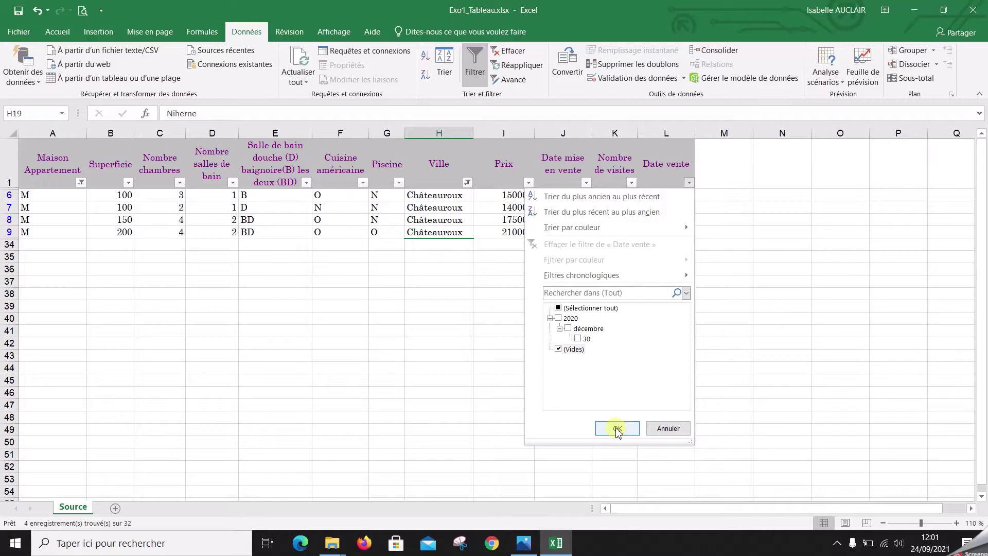
pyautogui.click(617, 429)
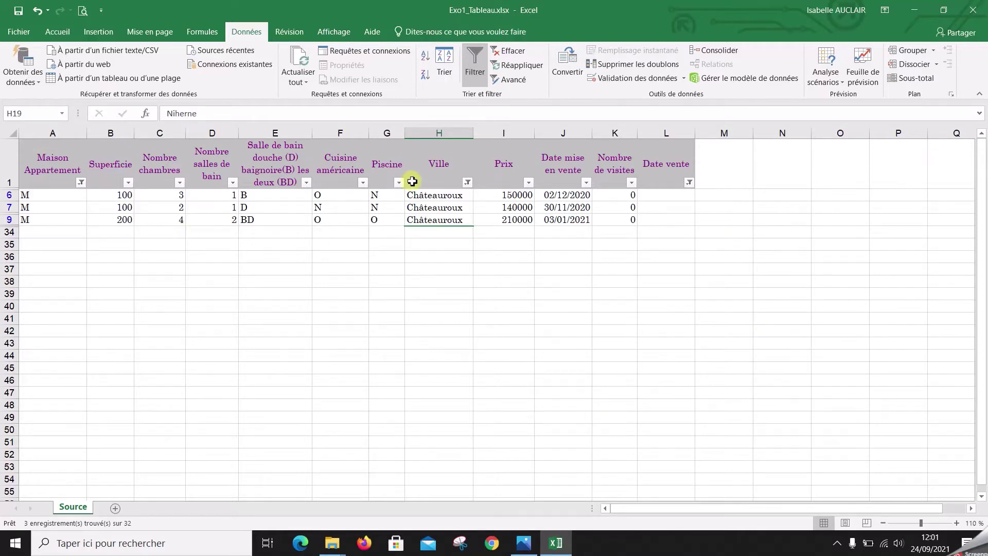
# Change the "Date vente" filter to keep the 2020 sale date and exclude blank entries (Vides).
pyautogui.click(689, 182)
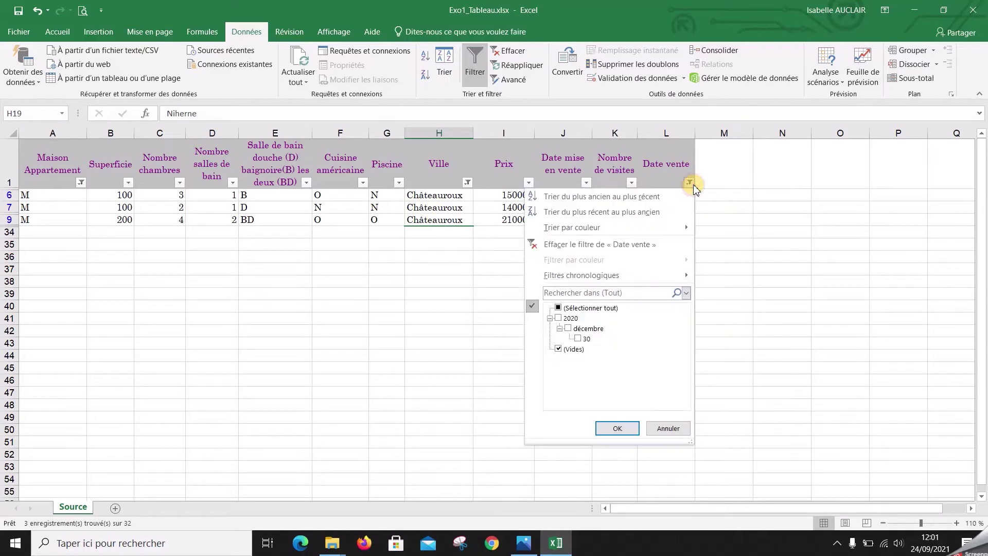
pyautogui.click(558, 308)
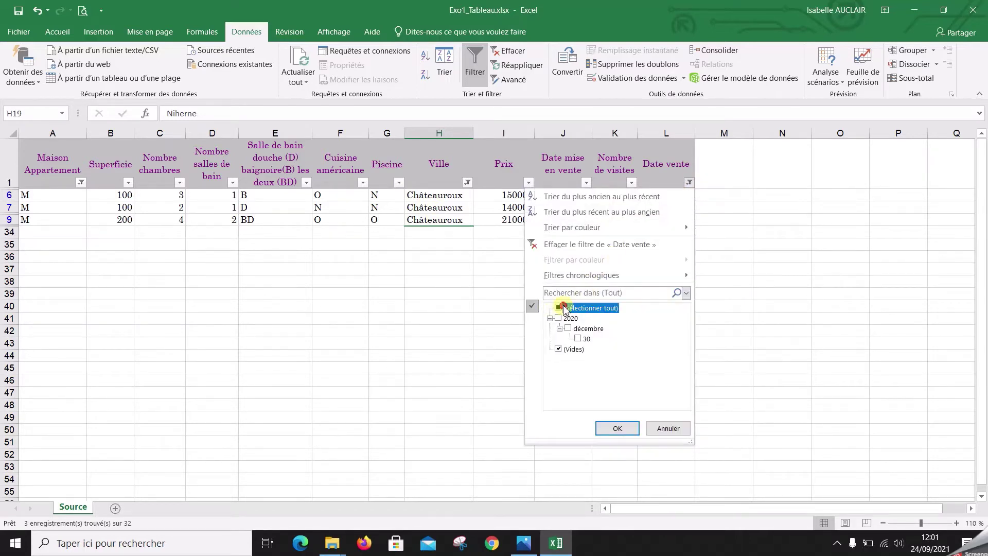
pyautogui.click(558, 349)
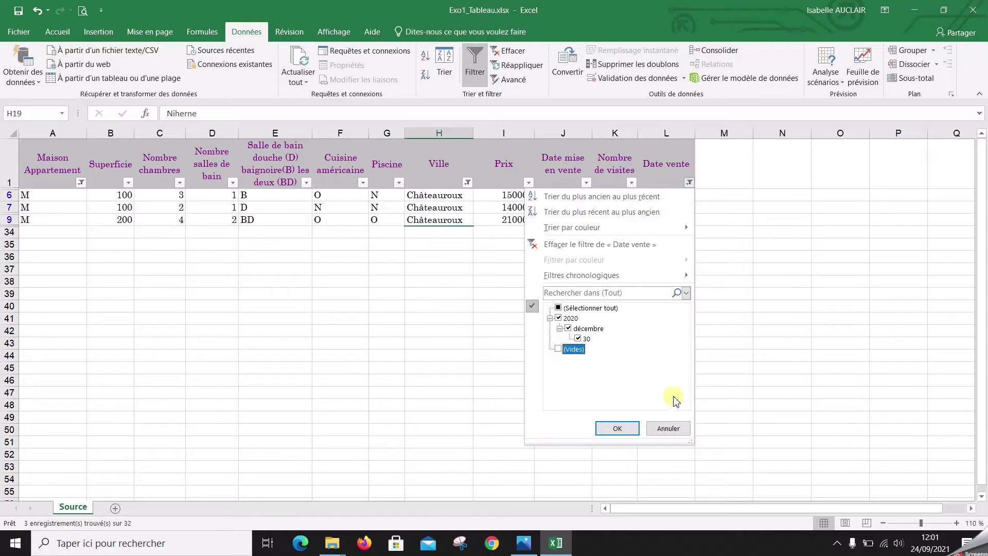
pyautogui.click(617, 427)
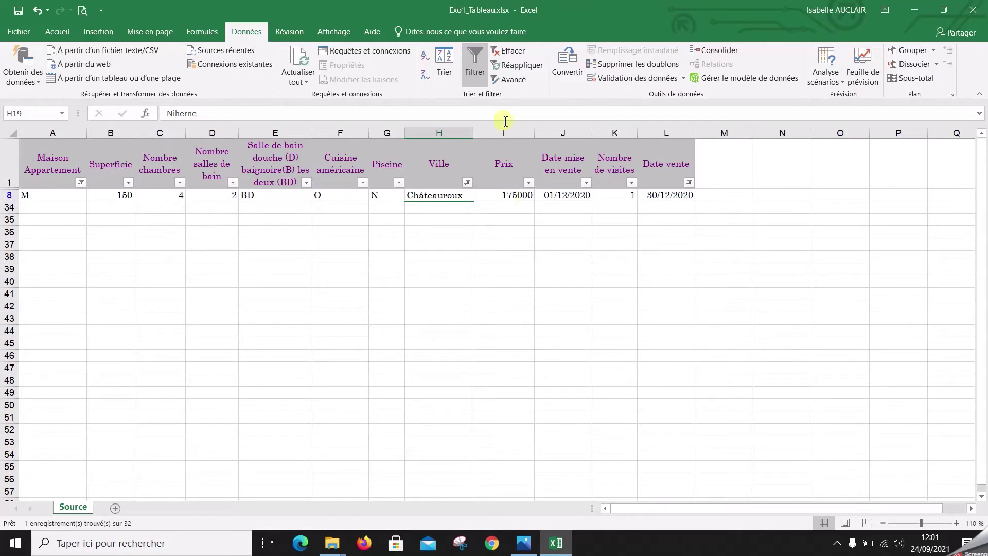
# Clear all the table's filters and filter the "Ville" column to Châteauroux and Saint Maur.
pyautogui.click(503, 56)
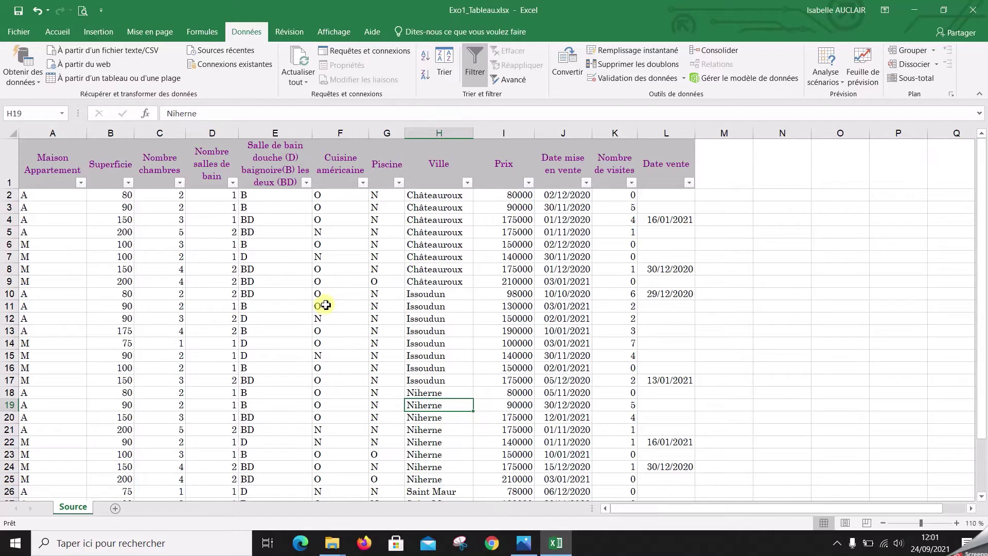
pyautogui.click(468, 184)
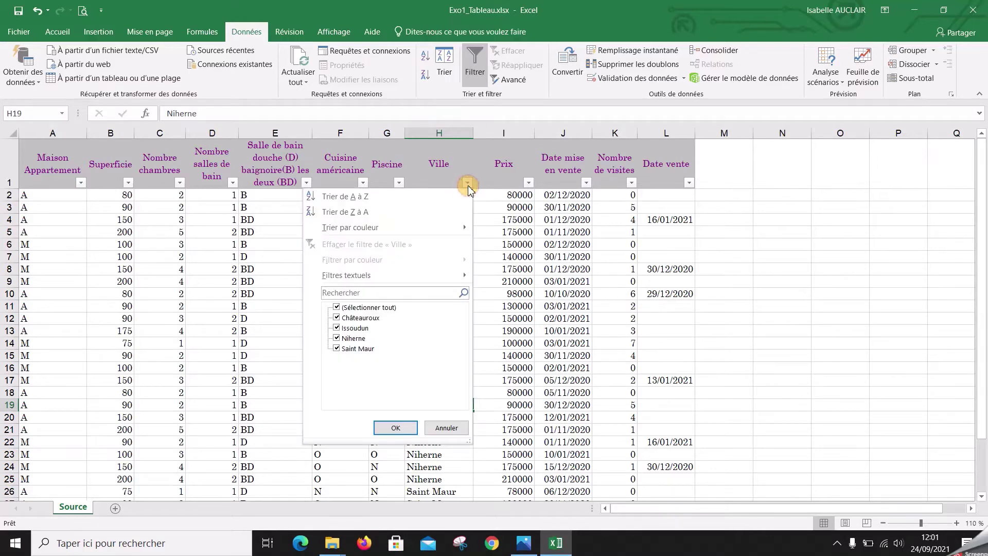
pyautogui.click(337, 307)
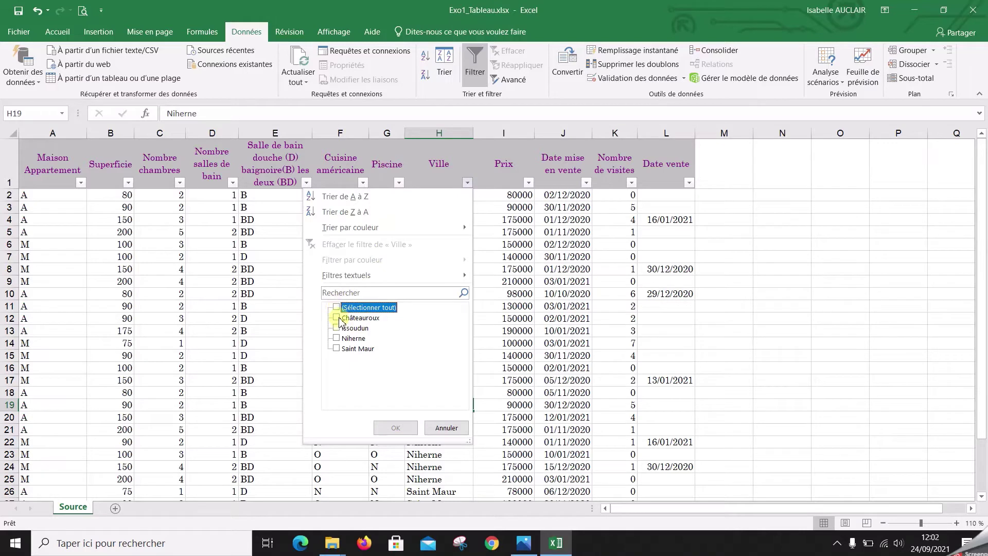
pyautogui.click(337, 317)
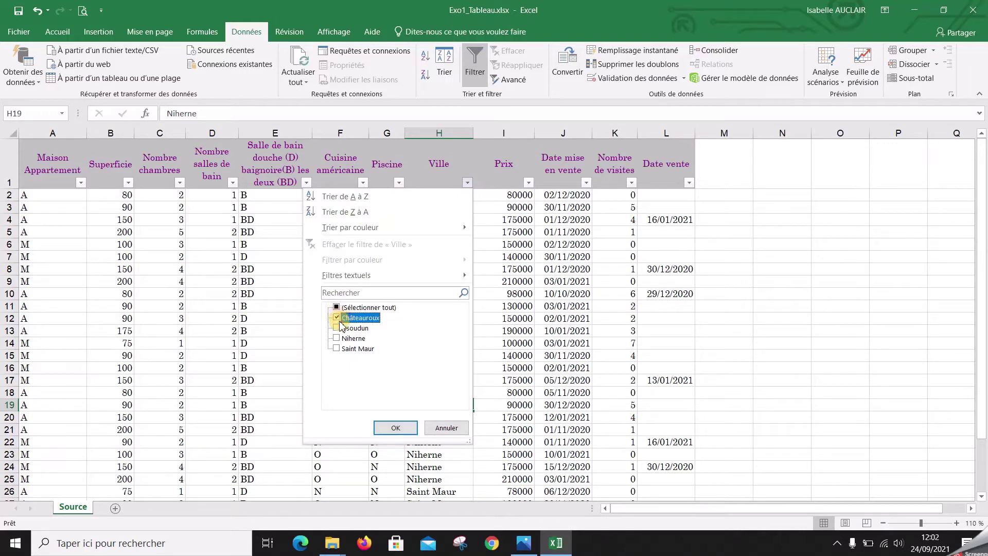
pyautogui.click(338, 349)
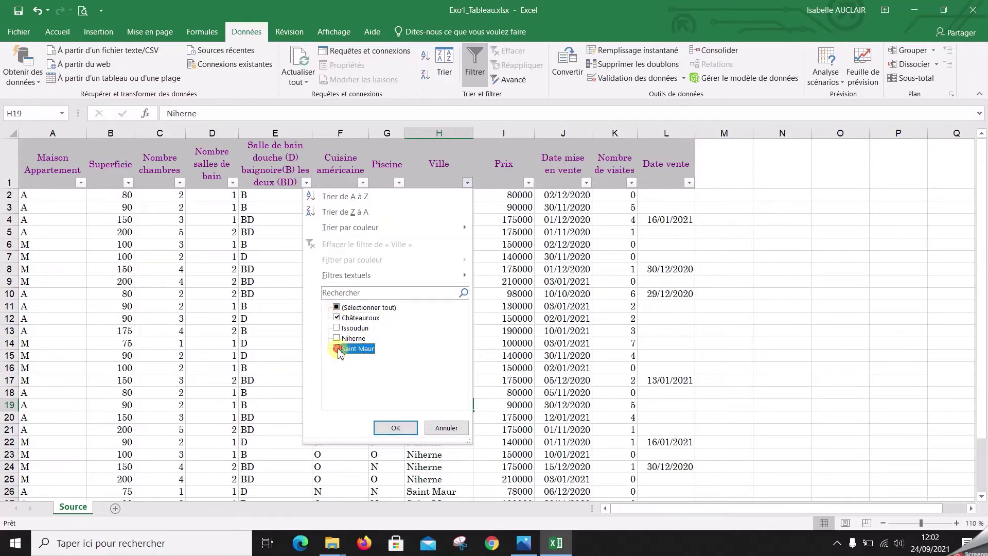
pyautogui.click(390, 428)
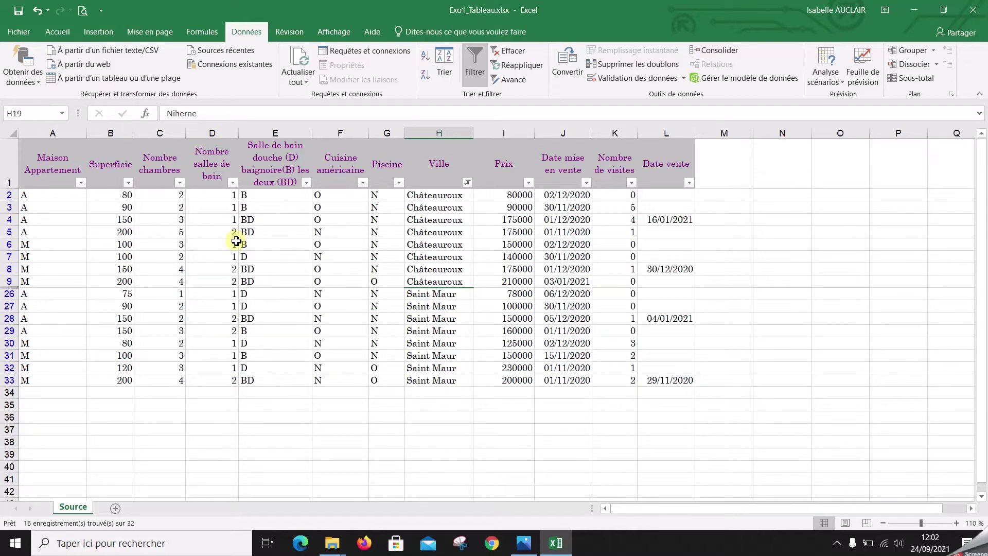
# Clear the town filter and filter the "Maison Appartement" column to show only houses (M).
pyautogui.click(503, 52)
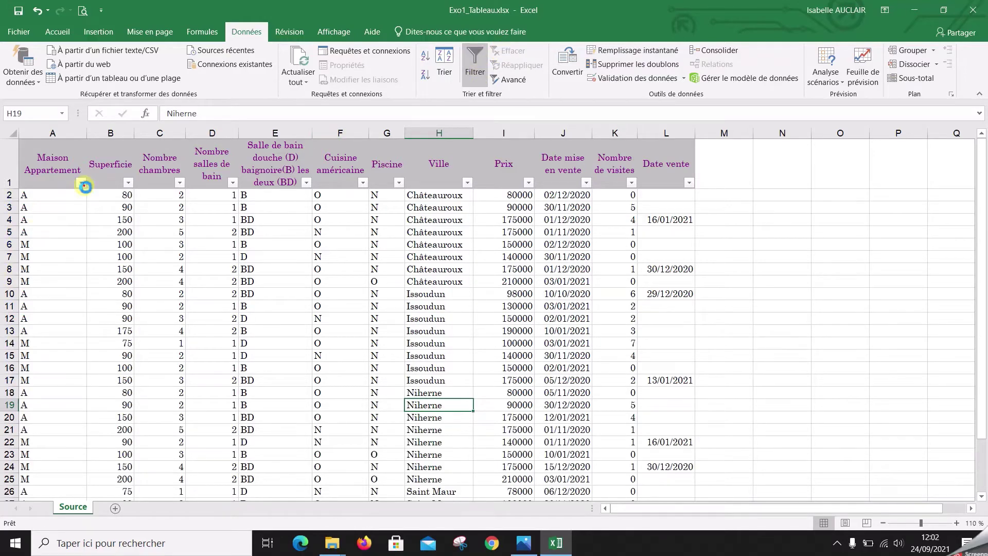
pyautogui.click(81, 183)
pyautogui.click(34, 307)
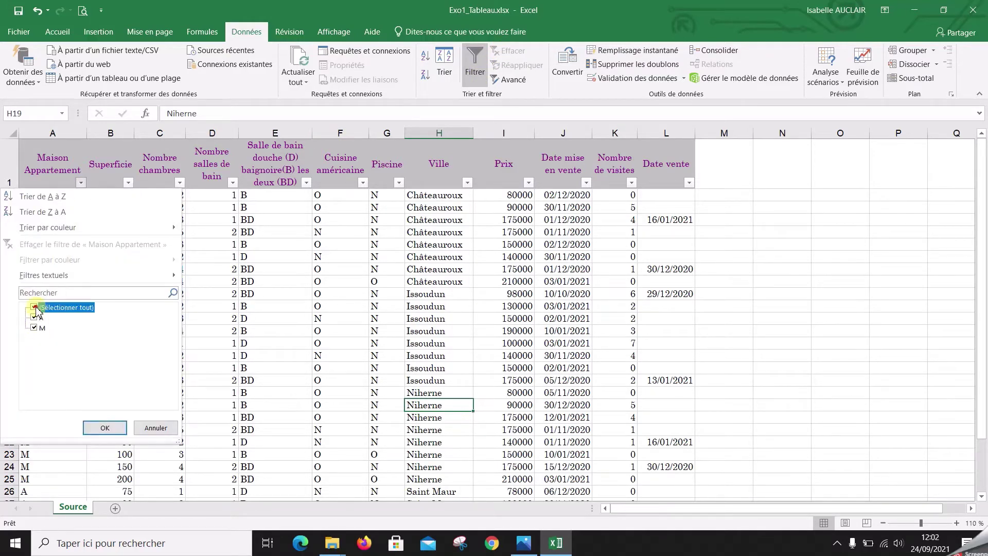
pyautogui.click(33, 327)
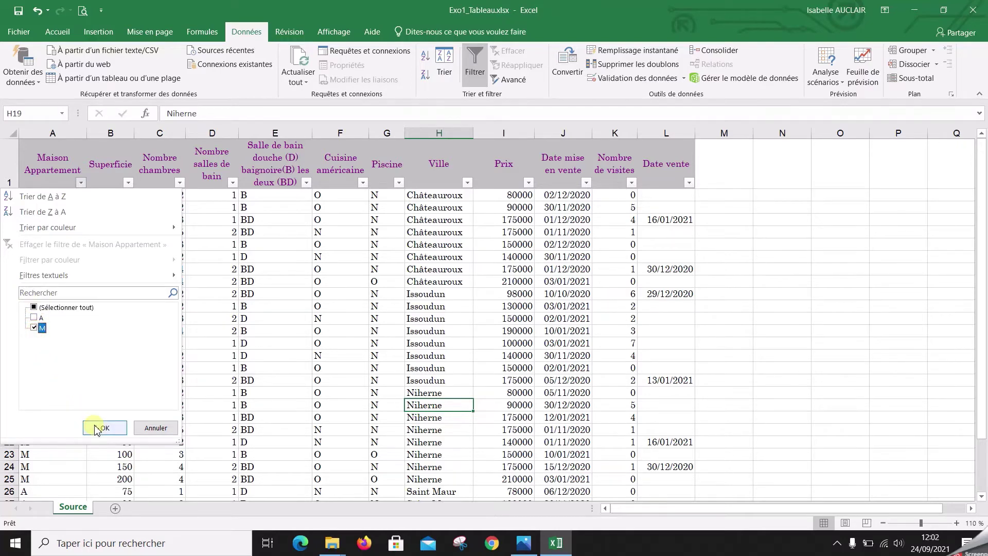
pyautogui.click(95, 427)
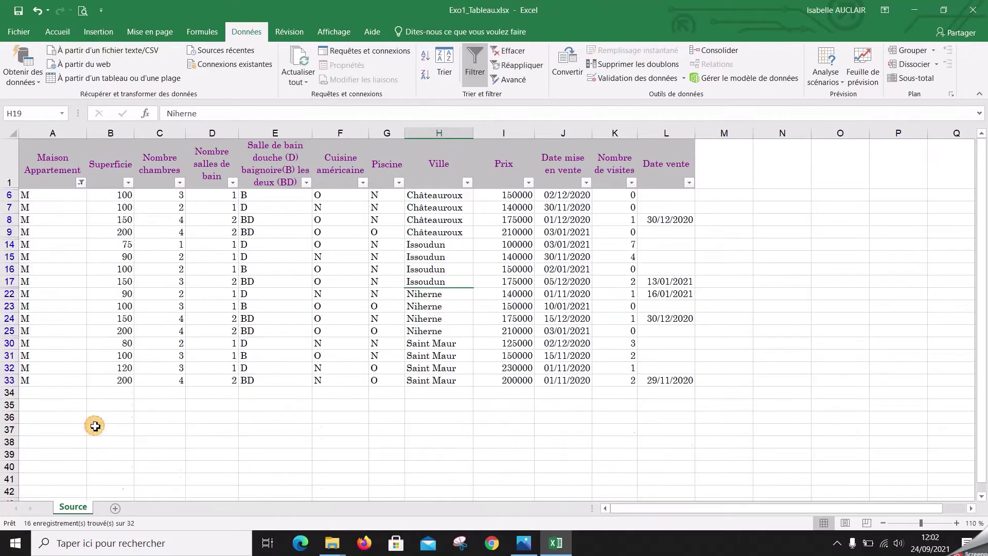
# Restrict the filtered houses to the towns of Châteauroux, Niherne and Saint Maur in the "Ville" column.
pyautogui.click(468, 183)
pyautogui.click(337, 307)
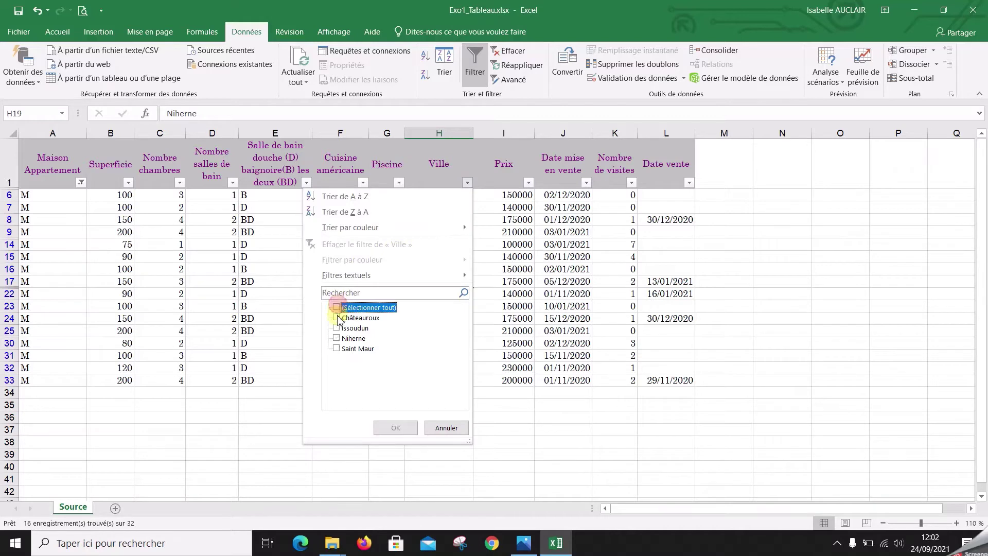
pyautogui.click(336, 338)
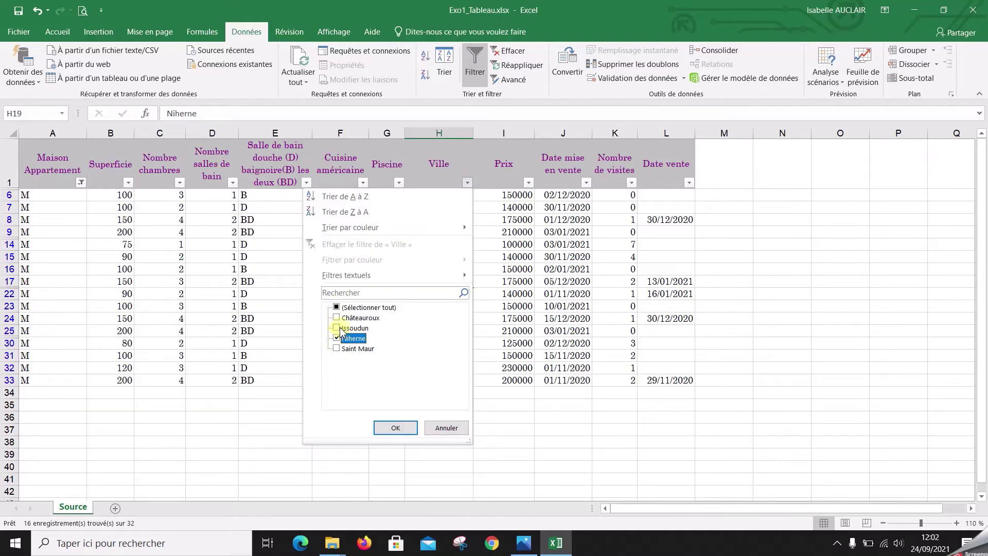
pyautogui.click(337, 318)
pyautogui.click(336, 348)
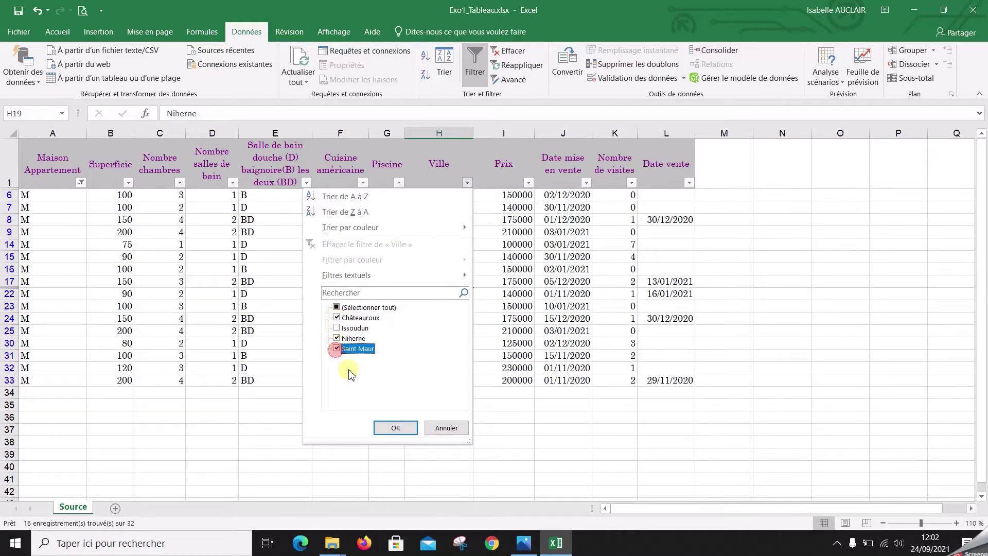
pyautogui.click(397, 428)
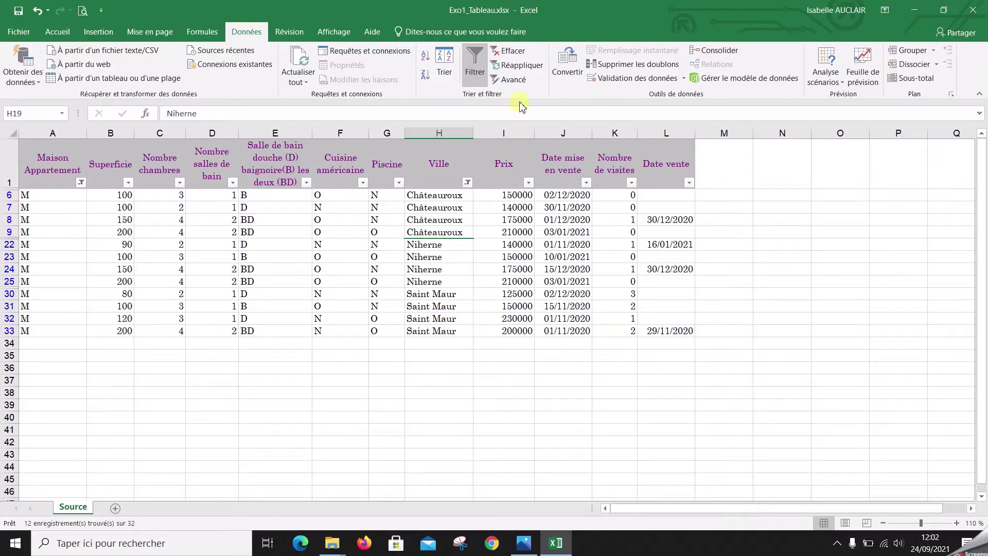
# Clear both the property type and town filters, and filter the "Maison Appartement" column to M only.
pyautogui.click(526, 55)
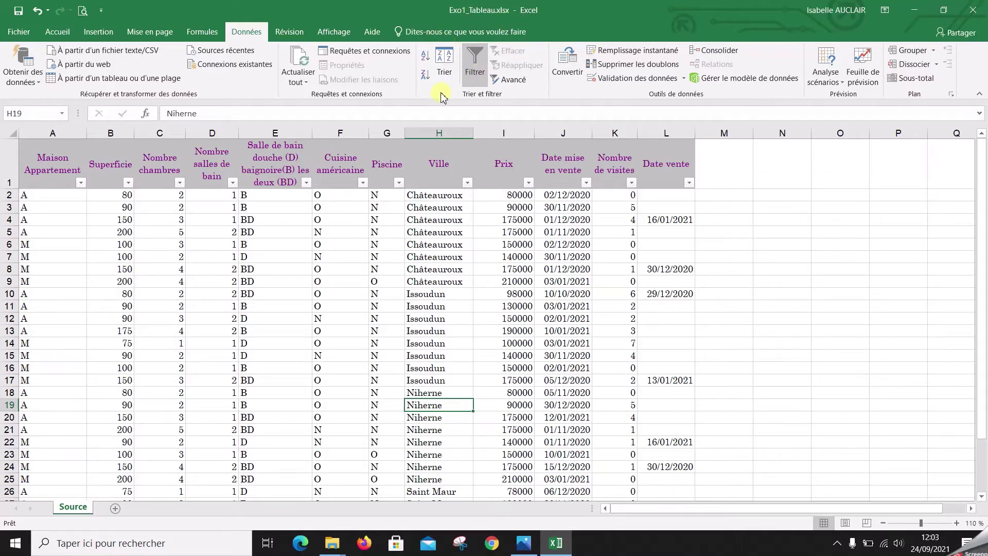
pyautogui.click(81, 182)
pyautogui.moveTo(82, 233)
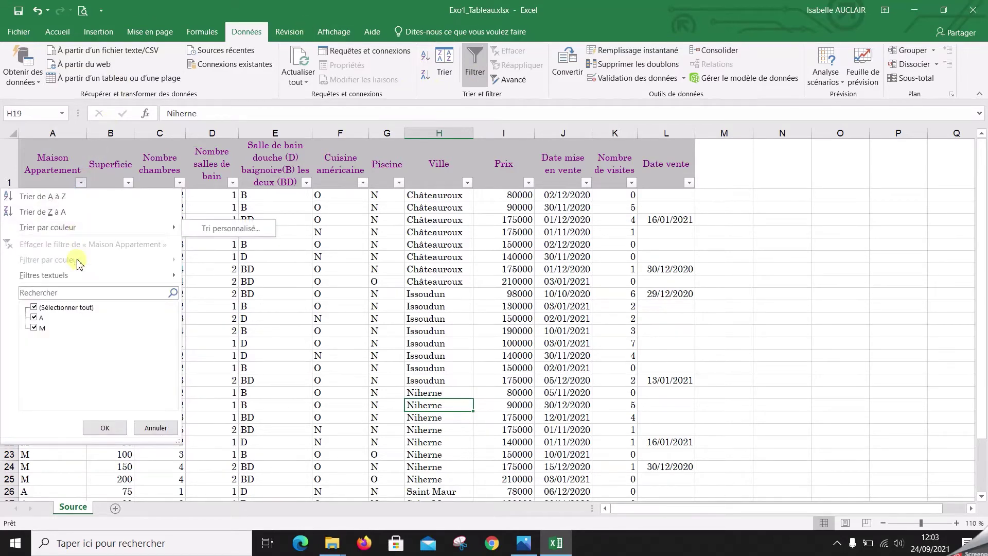
pyautogui.click(34, 307)
pyautogui.click(42, 329)
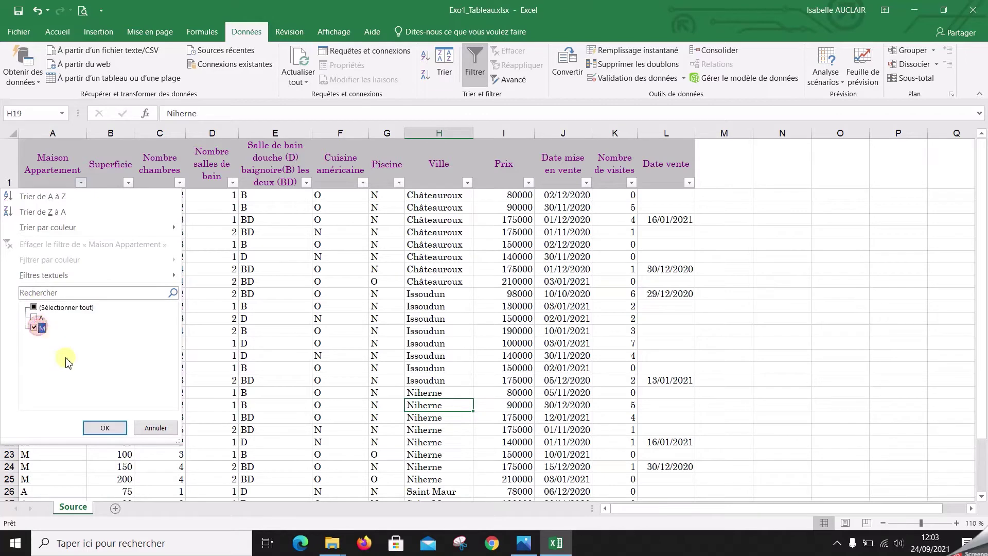
pyautogui.click(106, 428)
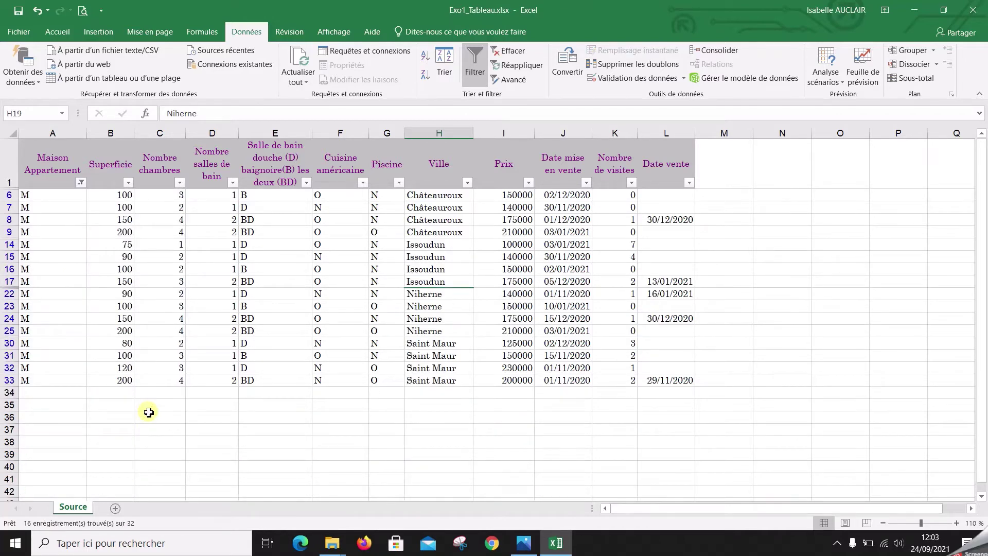
pyautogui.click(179, 183)
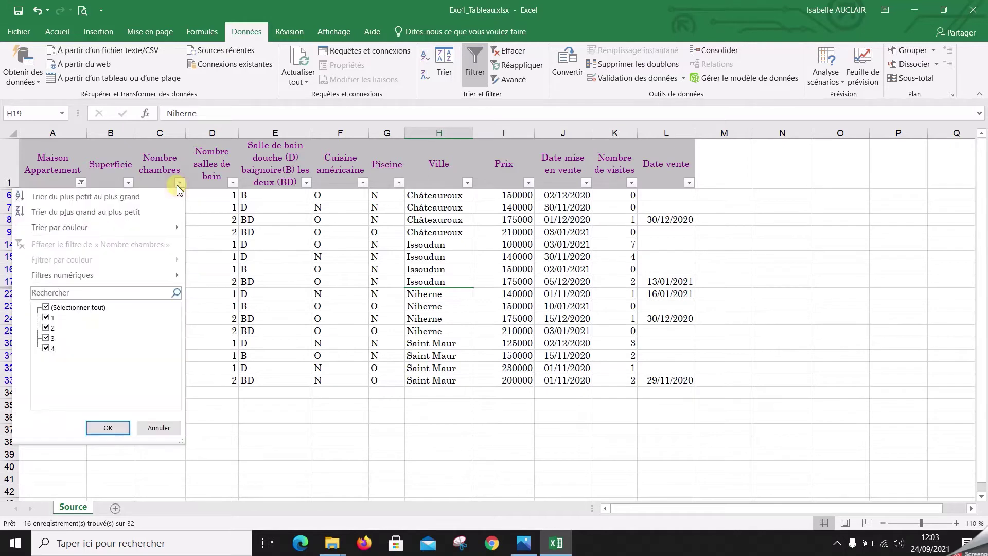
pyautogui.click(46, 307)
pyautogui.click(45, 338)
pyautogui.click(53, 348)
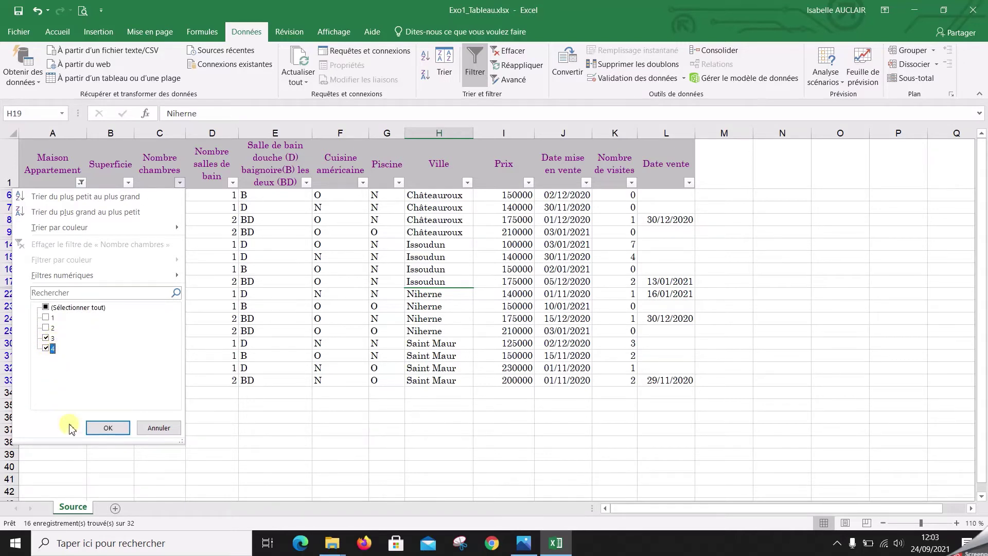
pyautogui.click(46, 338)
pyautogui.click(46, 307)
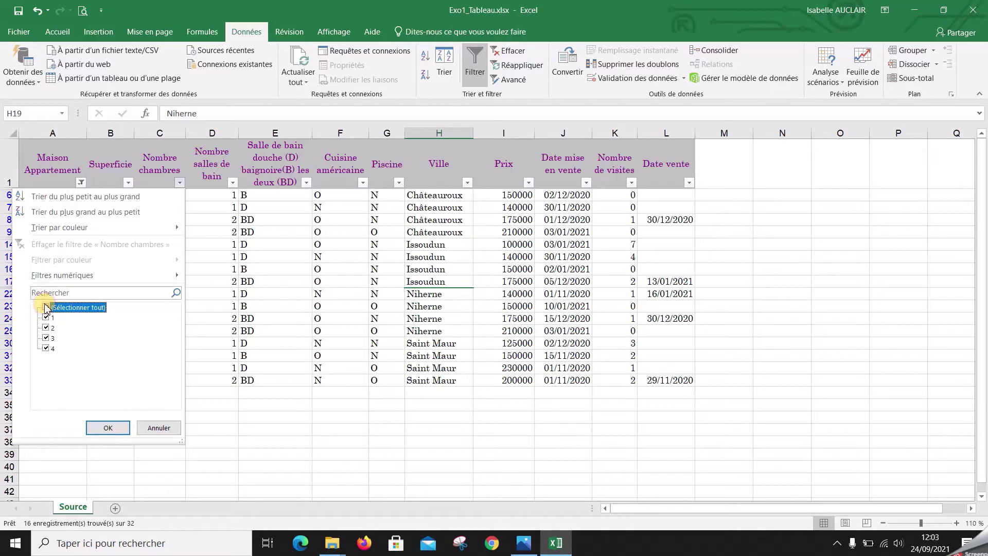
# Apply a number filter to the "Nombre chambres" column that keeps houses with 3 or more bedrooms (Supérieur ou égal à 3).
pyautogui.moveTo(136, 279)
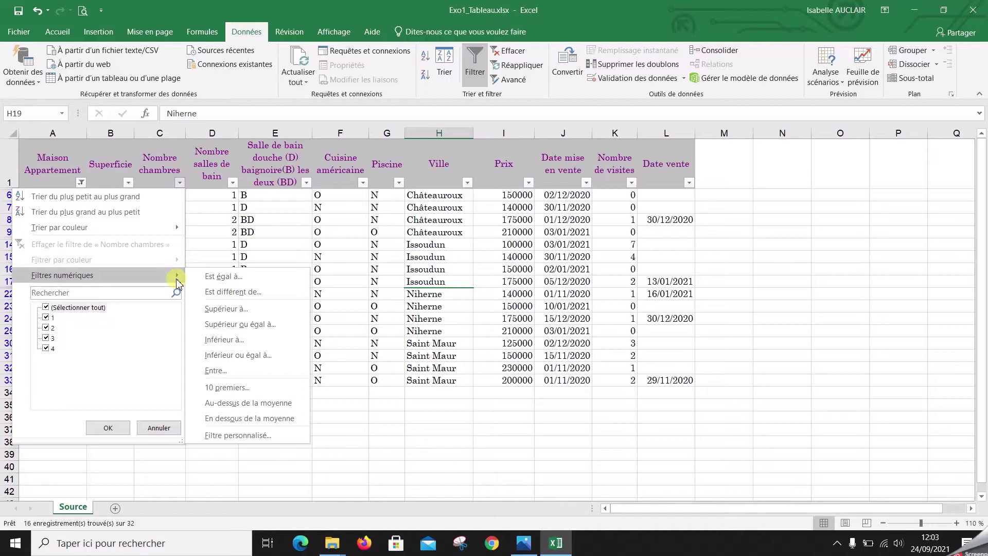
pyautogui.click(273, 324)
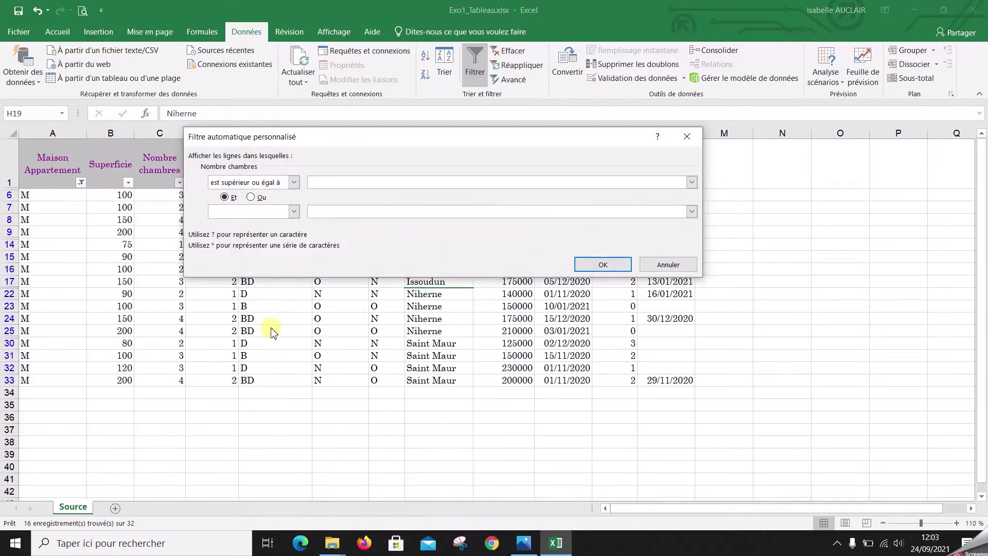
pyautogui.write('3')
pyautogui.click(603, 264)
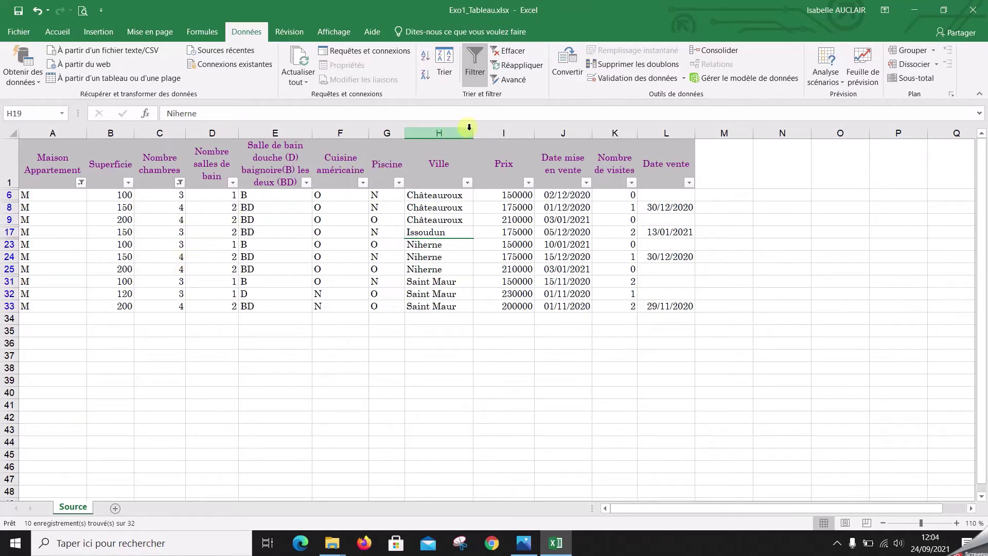
# Clear the house and bedroom filters, and filter the "Maison Appartement" column to M again.
pyautogui.click(526, 52)
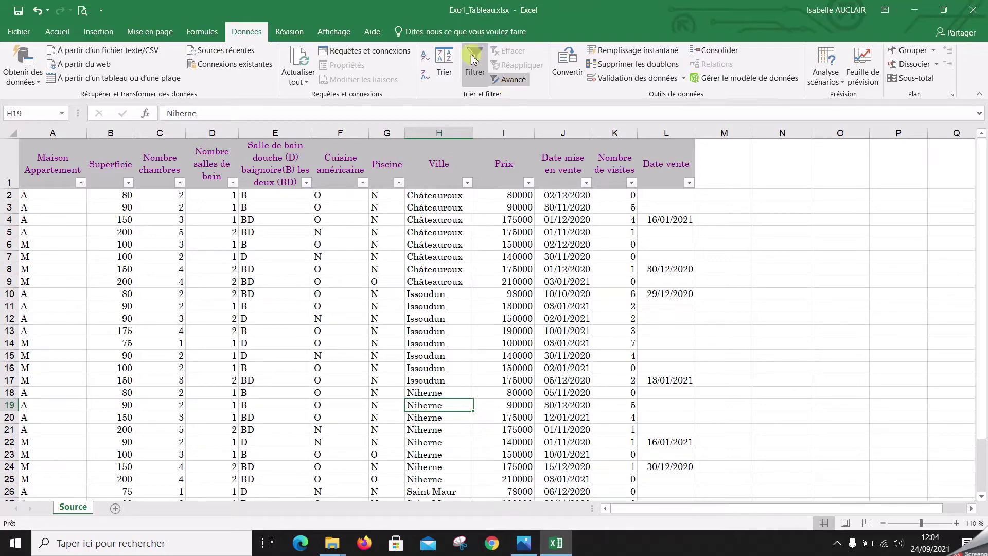
pyautogui.click(82, 184)
pyautogui.click(34, 307)
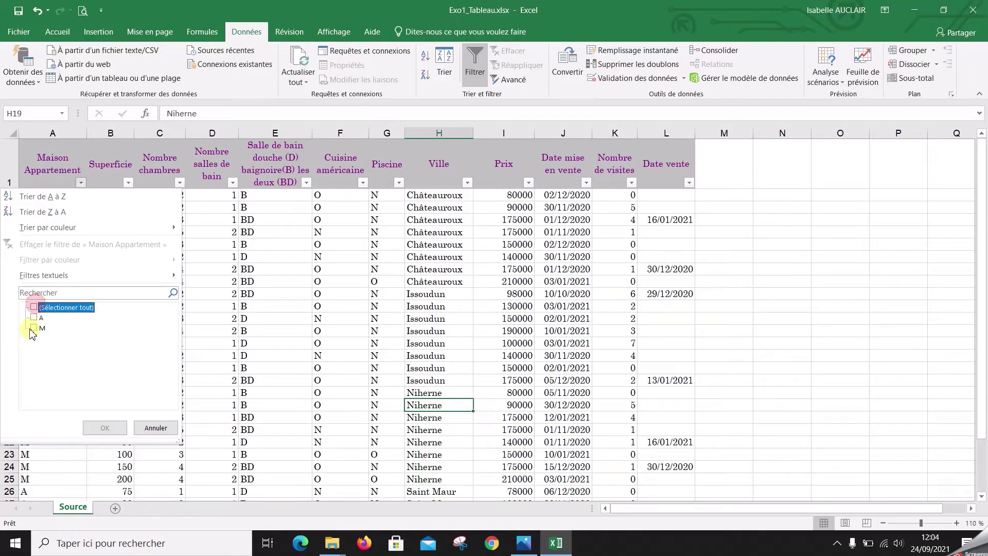
pyautogui.click(34, 328)
pyautogui.click(98, 435)
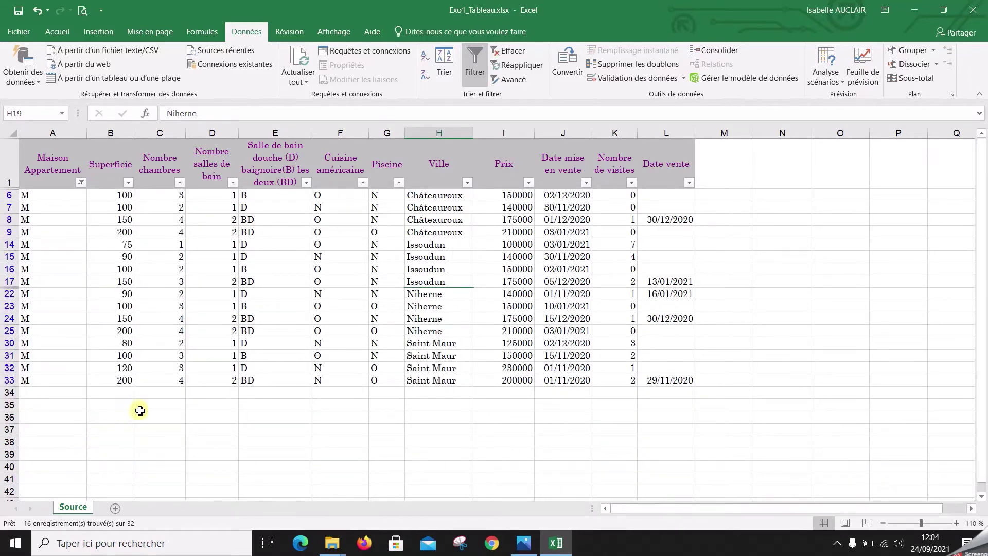
# Apply a number filter to the "Superficie" column that keeps houses with an area below 200 (Inférieur à).
pyautogui.click(128, 184)
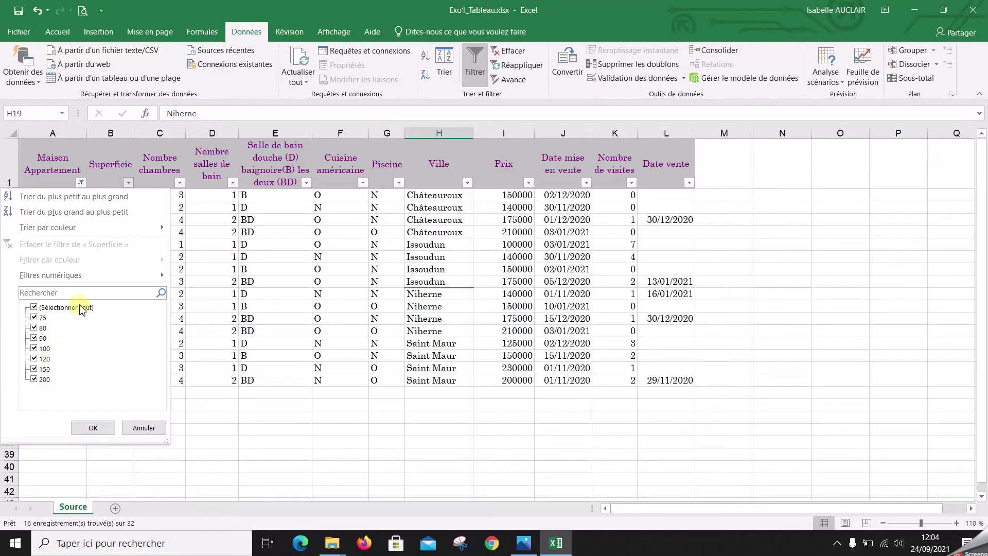
pyautogui.moveTo(98, 278)
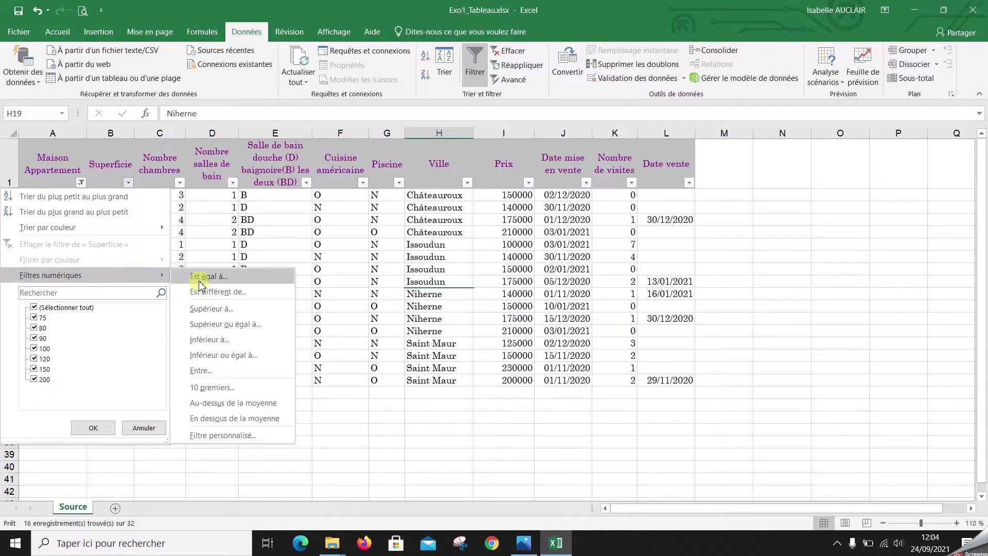
pyautogui.click(223, 342)
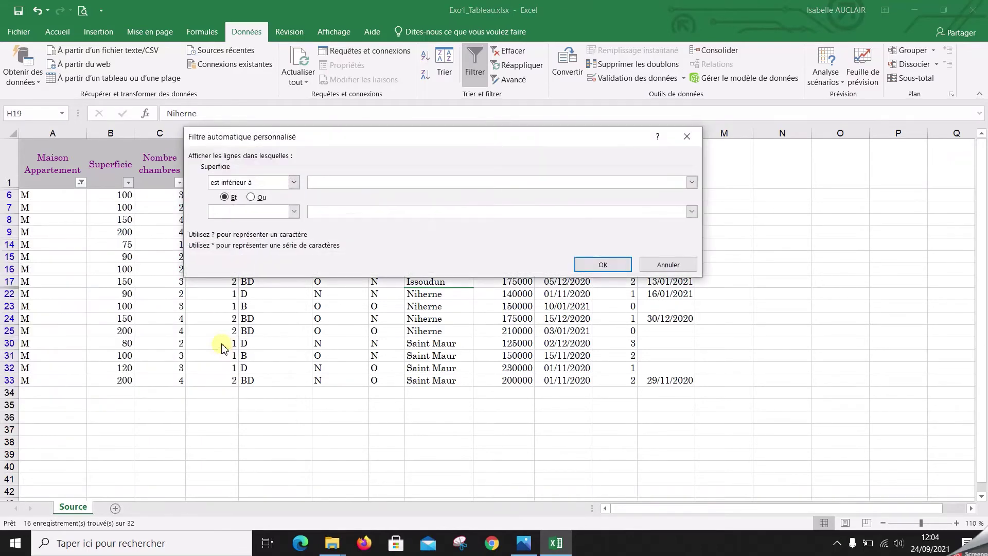
pyautogui.write('200')
pyautogui.click(624, 264)
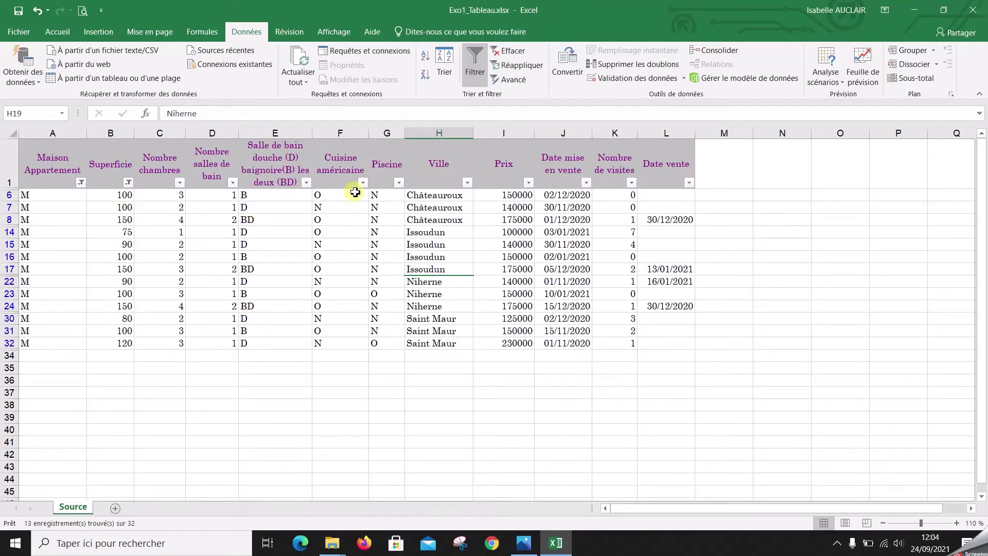
# Apply a number filter to the "Prix" column that keeps houses priced below 200000 (Inférieur à).
pyautogui.click(529, 182)
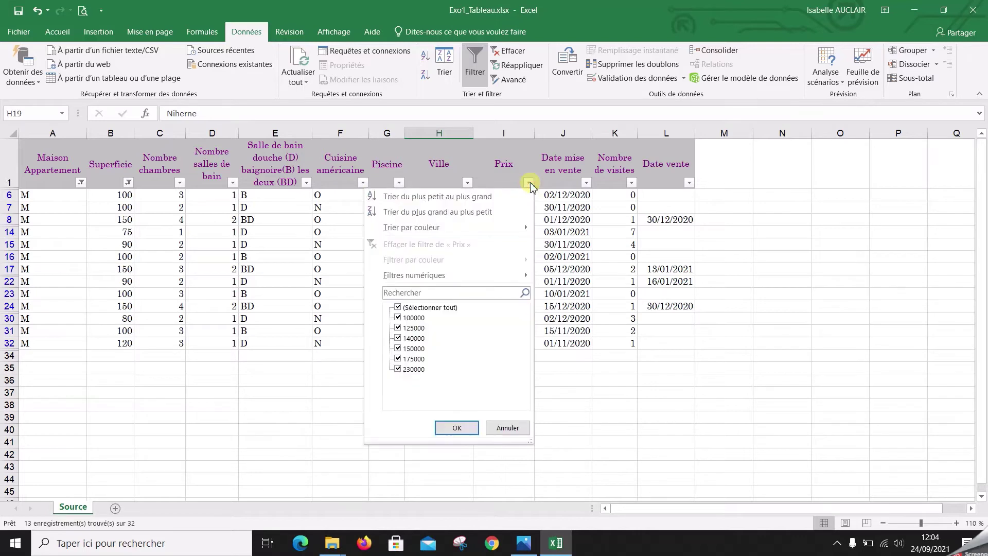
pyautogui.moveTo(502, 278)
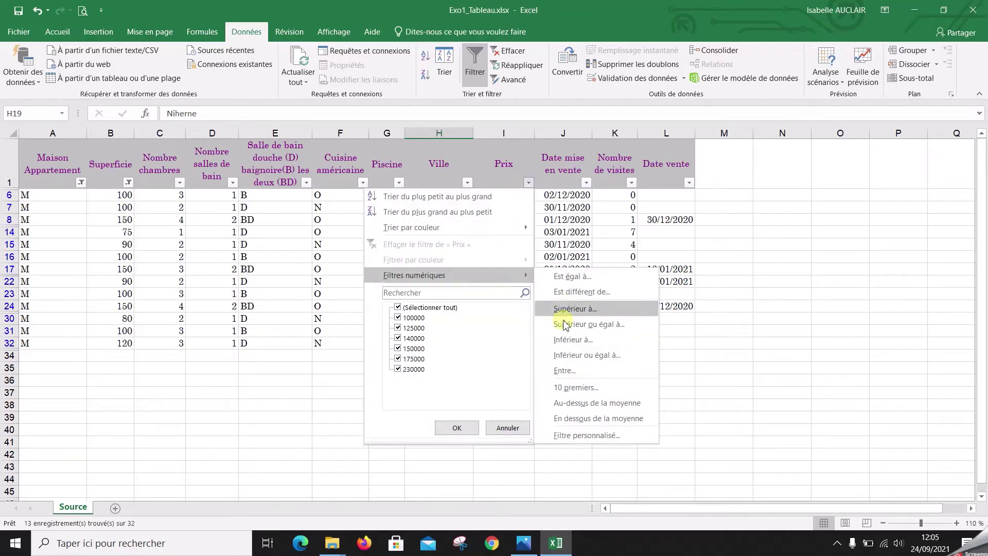
pyautogui.click(568, 341)
pyautogui.write('2')
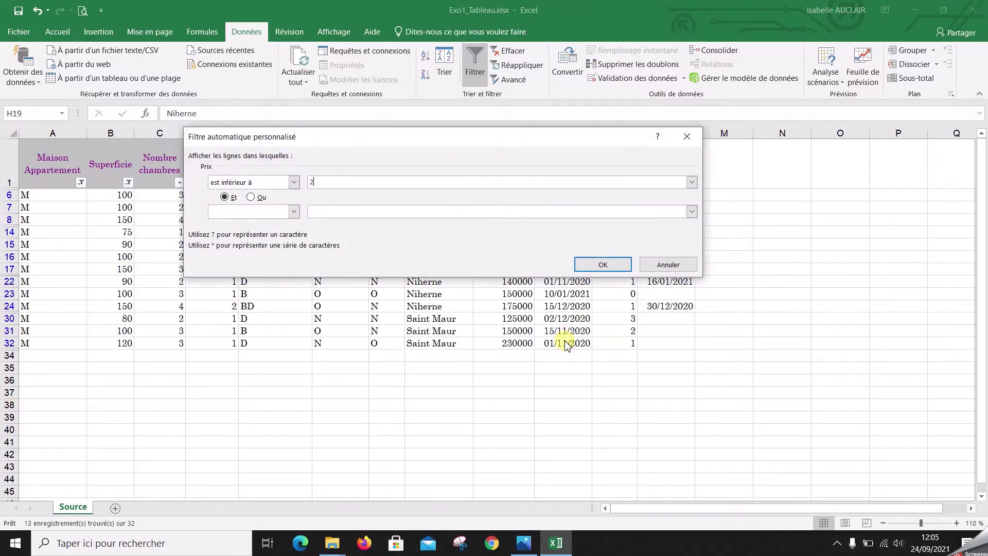
pyautogui.write('00000')
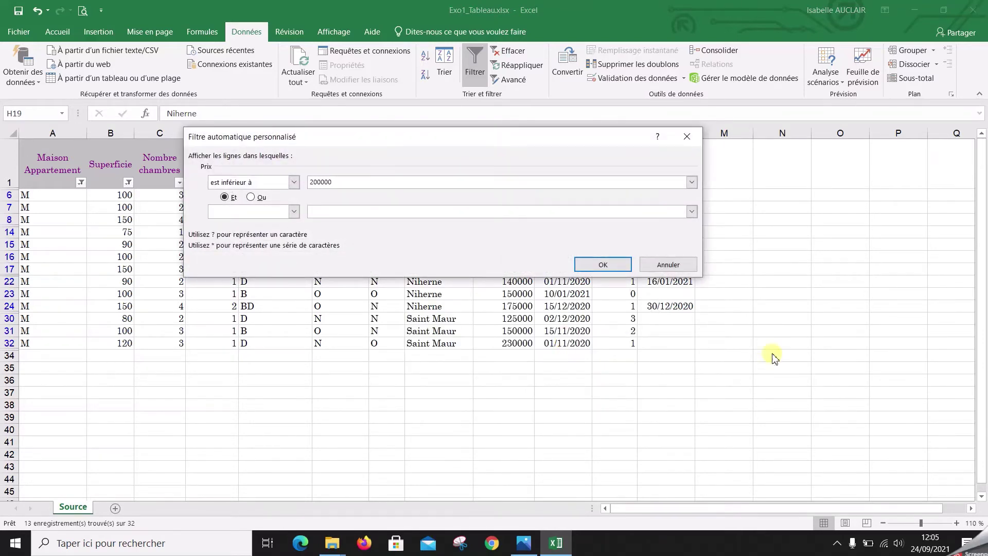
pyautogui.click(611, 264)
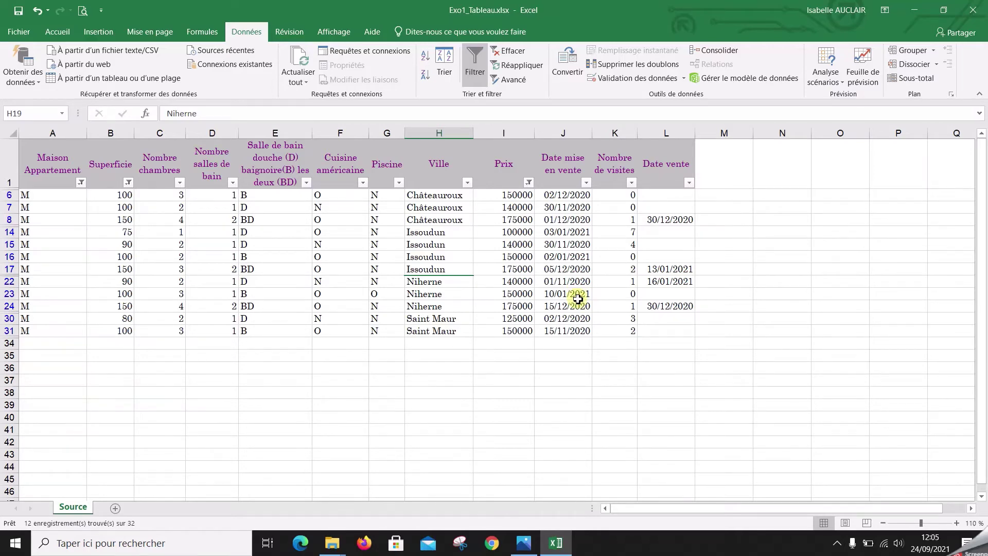
# Clear all active filters, and filter the "Maison Appartement" column to M only.
pyautogui.click(510, 50)
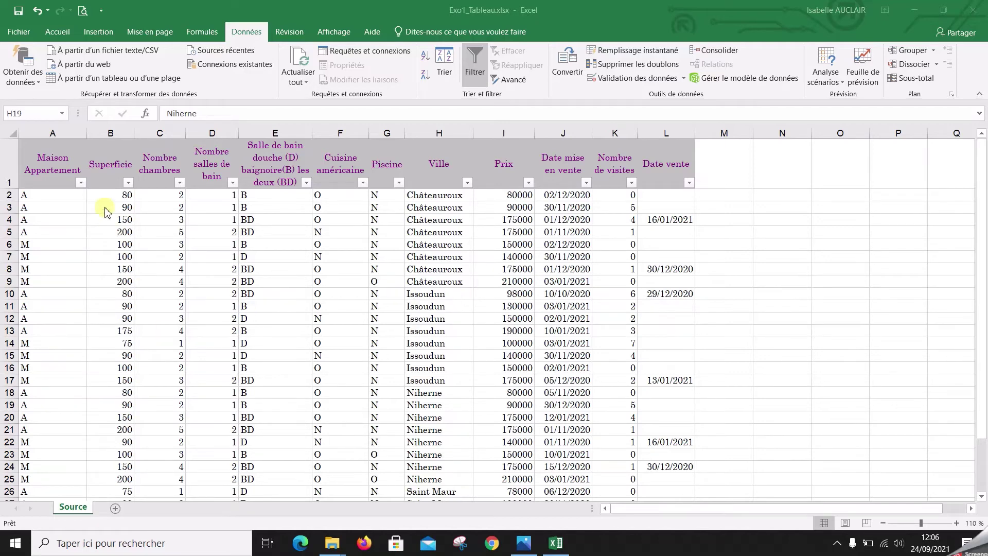
pyautogui.click(81, 183)
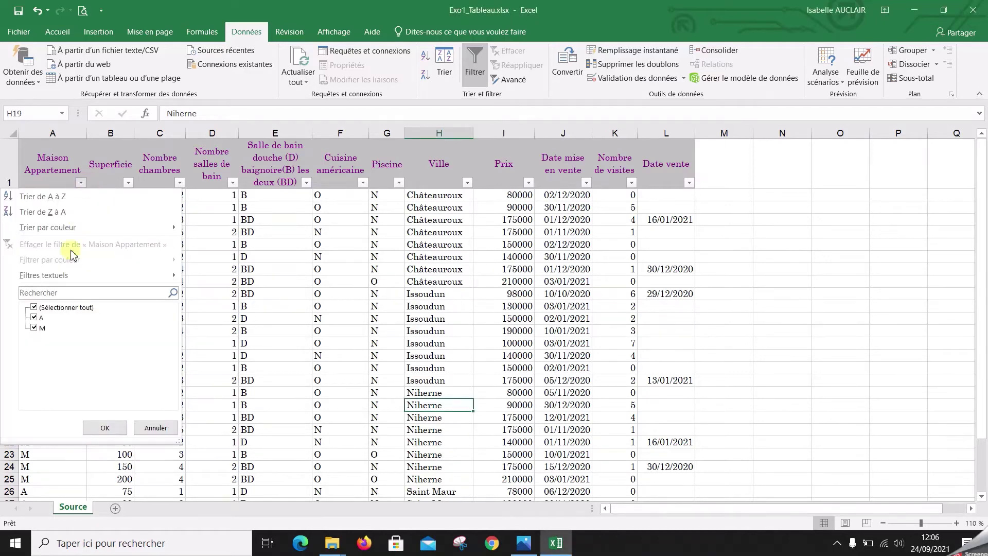
pyautogui.click(34, 308)
pyautogui.click(34, 318)
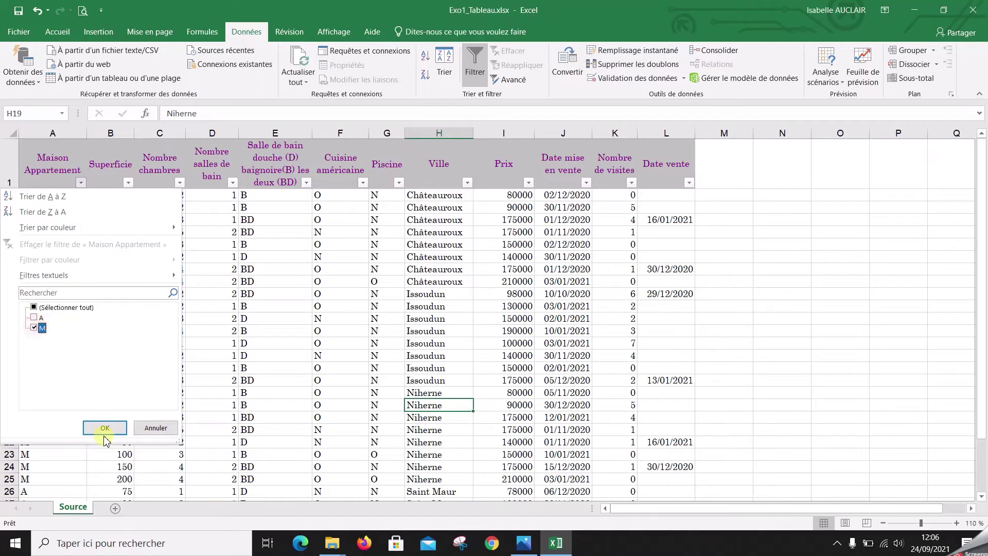
pyautogui.click(104, 427)
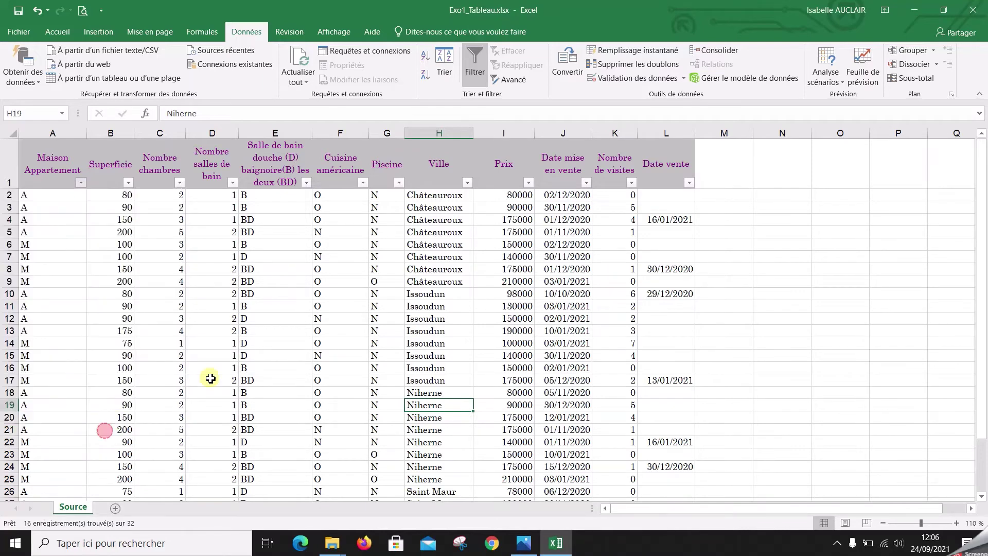
# Filter the "Ville" column to Issoudun only.
pyautogui.click(466, 182)
pyautogui.click(337, 308)
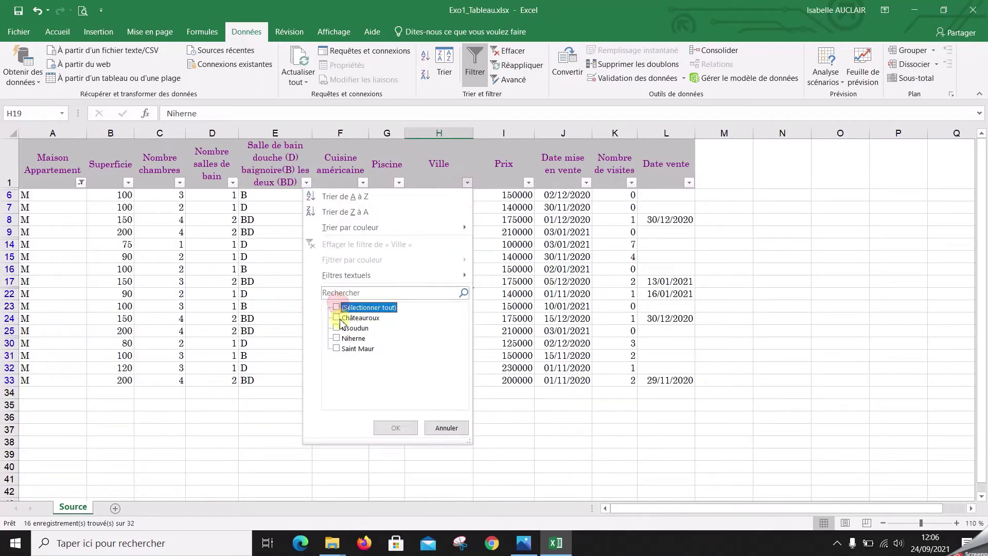
pyautogui.click(338, 328)
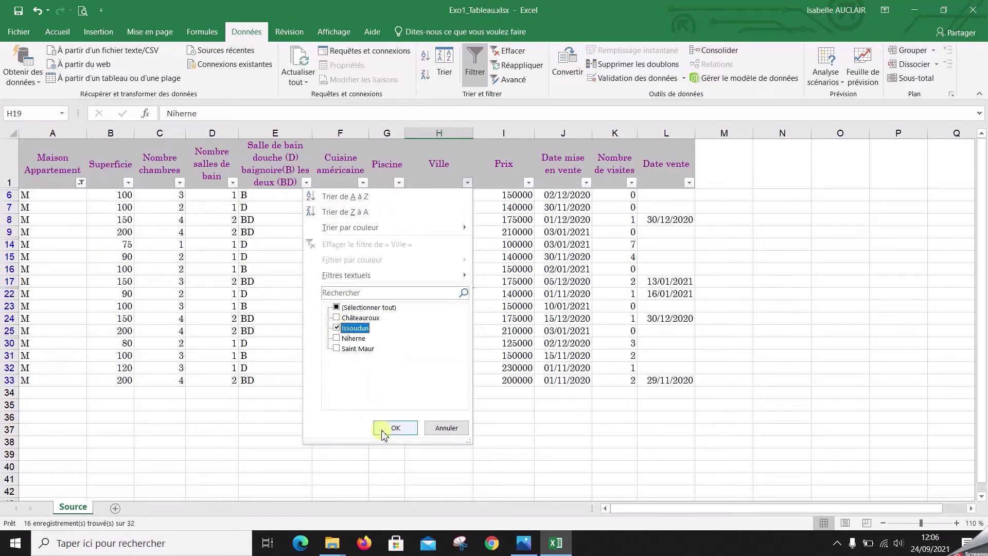
pyautogui.click(383, 430)
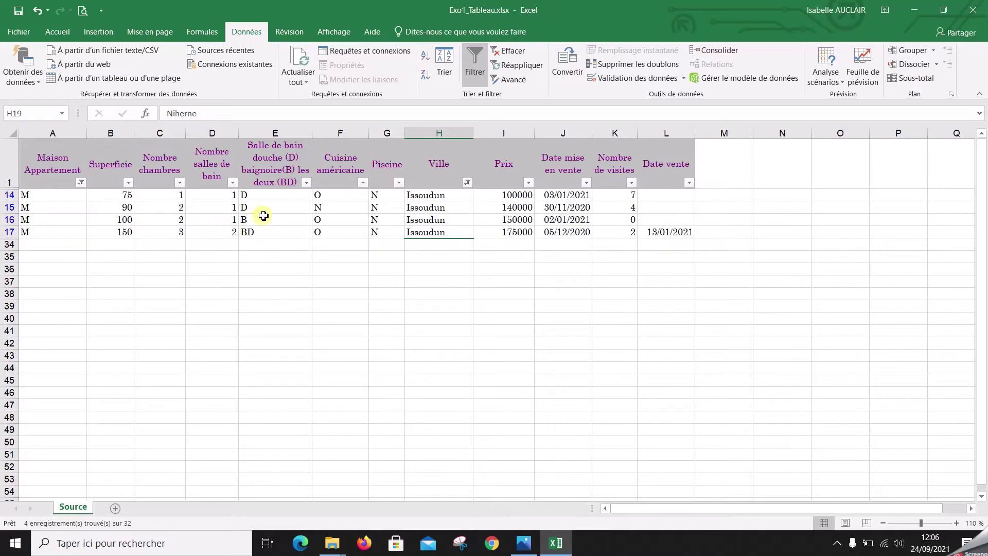
# Apply a custom number filter to "Superficie" that keeps areas greater than or equal to 100 and less than 200.
pyautogui.click(129, 183)
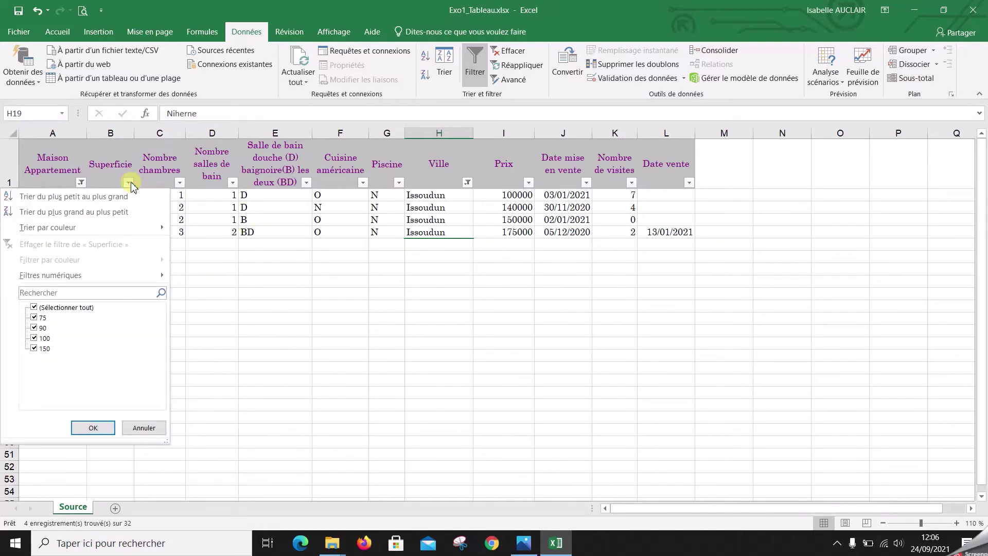
pyautogui.moveTo(77, 282)
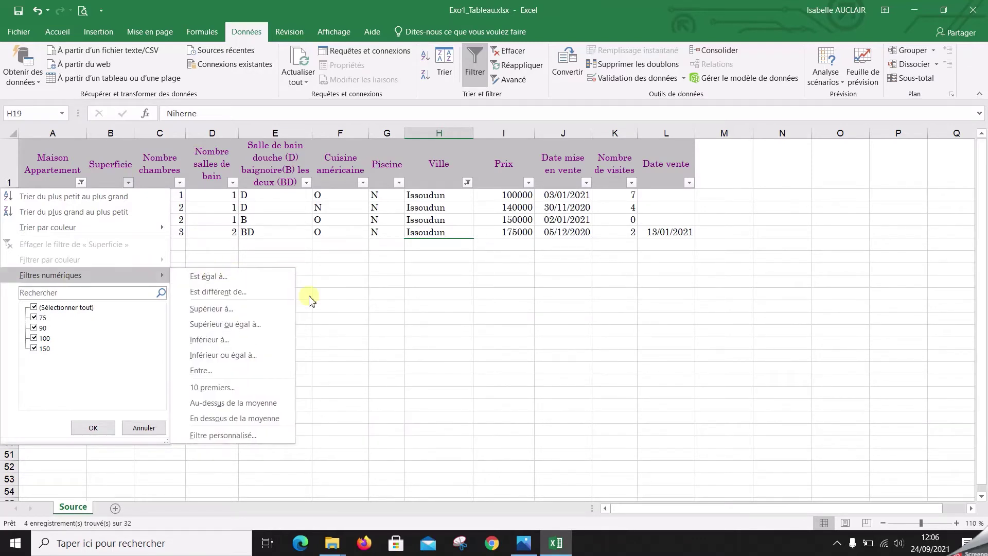
pyautogui.click(202, 371)
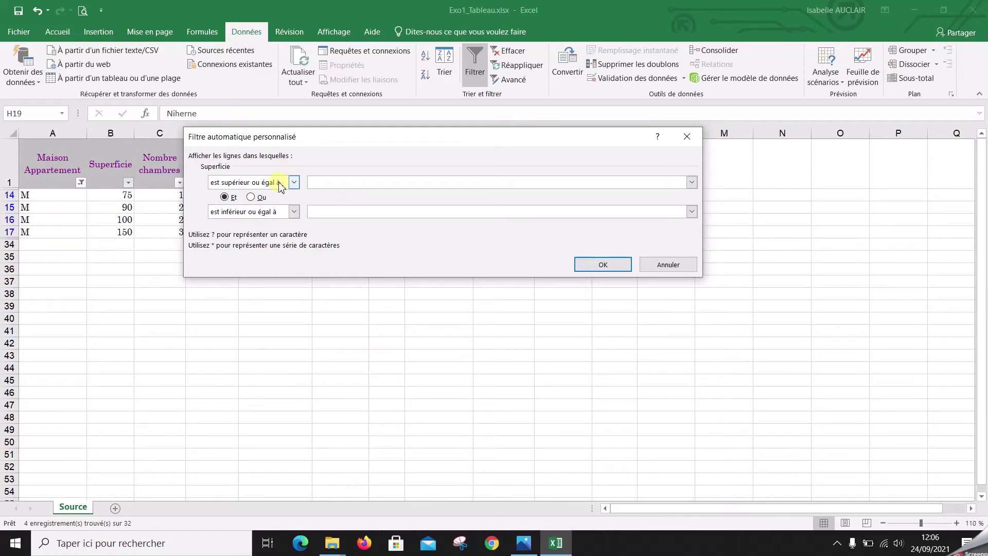
pyautogui.write('100')
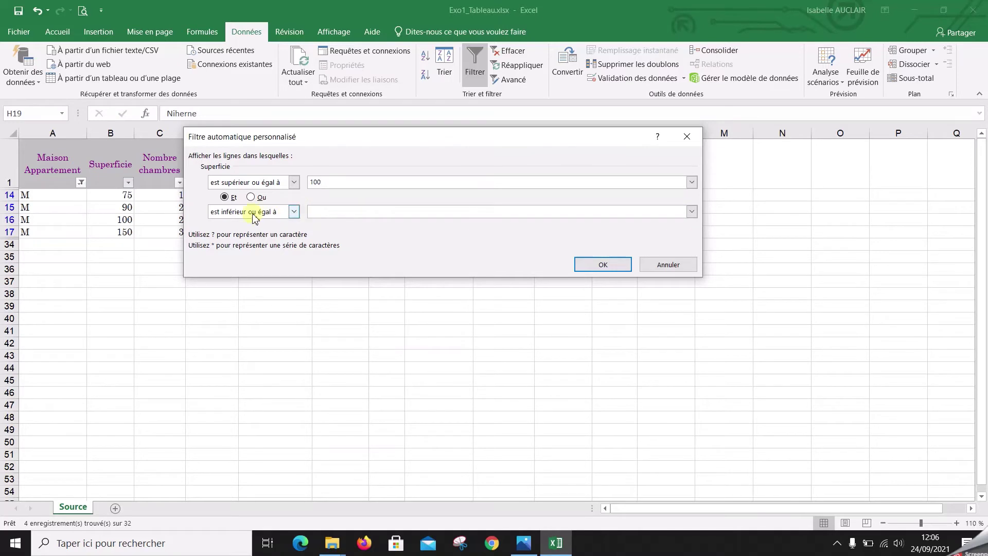
pyautogui.click(294, 212)
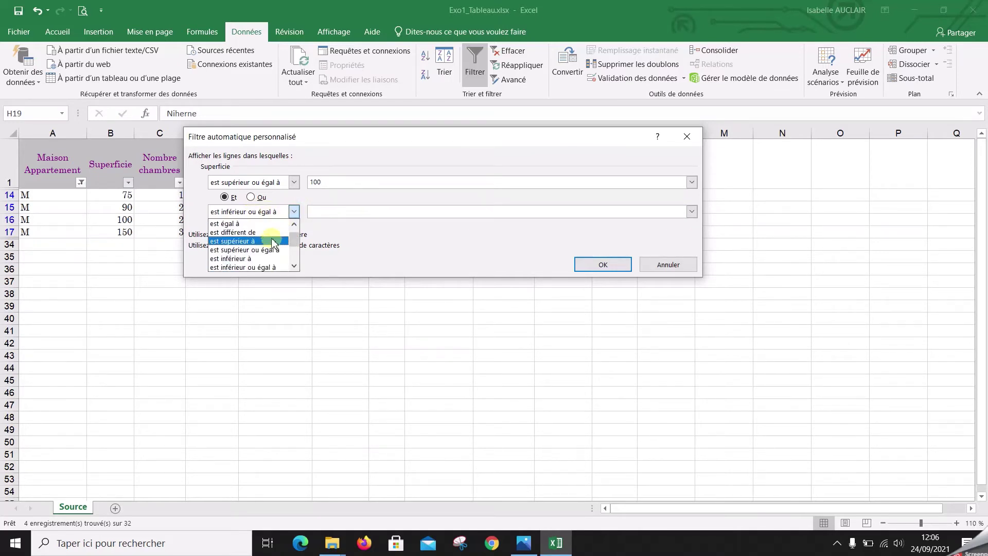
pyautogui.click(269, 258)
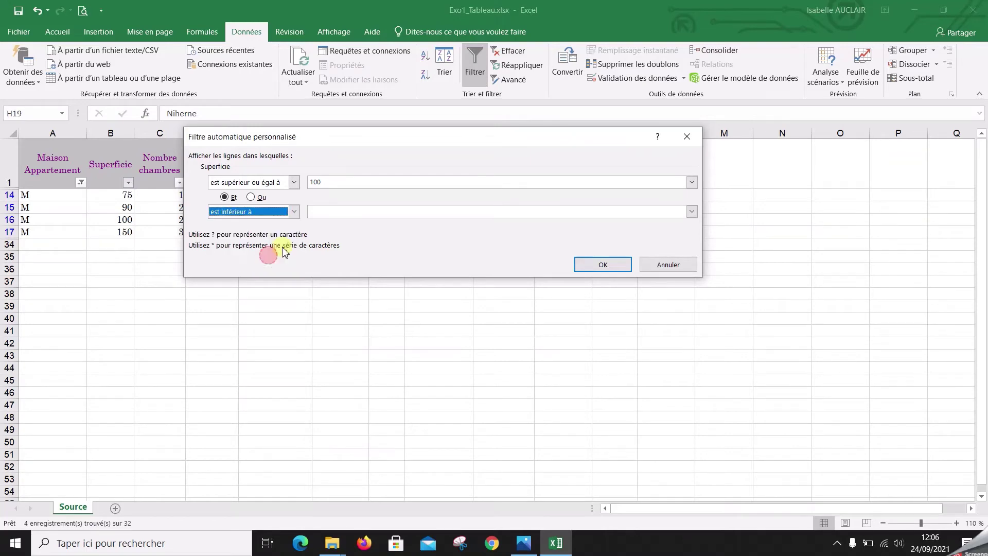
pyautogui.click(348, 212)
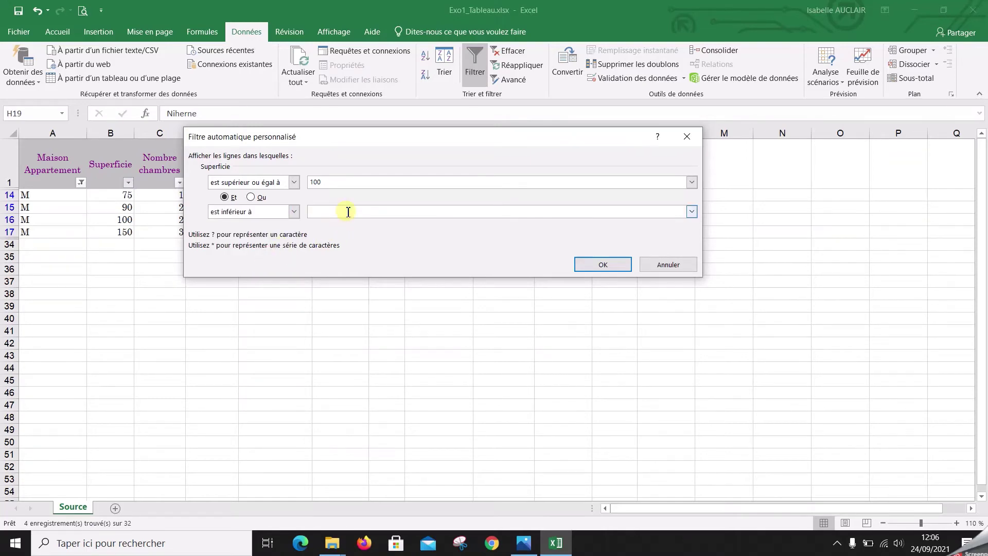
pyautogui.write('200')
pyautogui.press('Return')
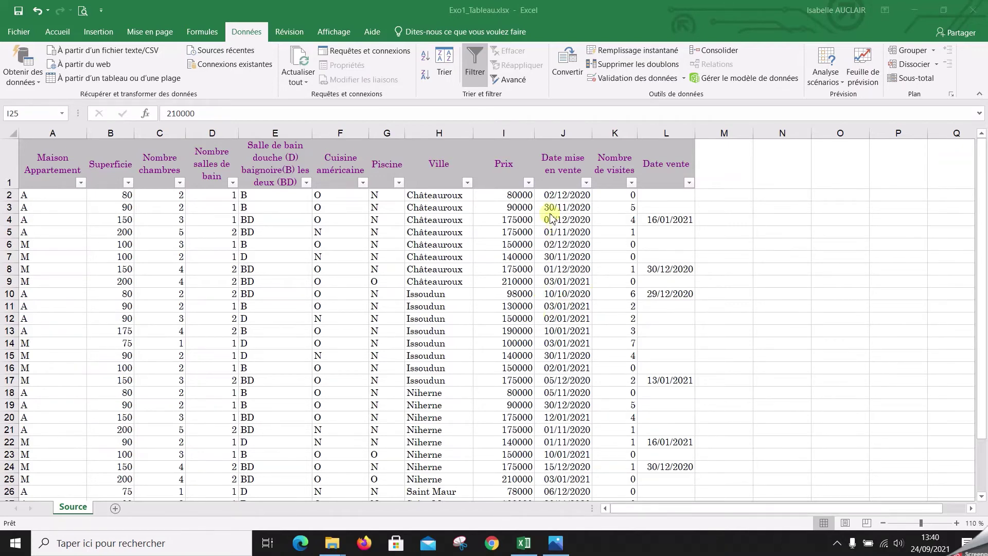
# Apply a "10 premiers" number filter to the "Prix" column that shows the 2 highest elements (Haut, 2, Éléments).
pyautogui.click(529, 183)
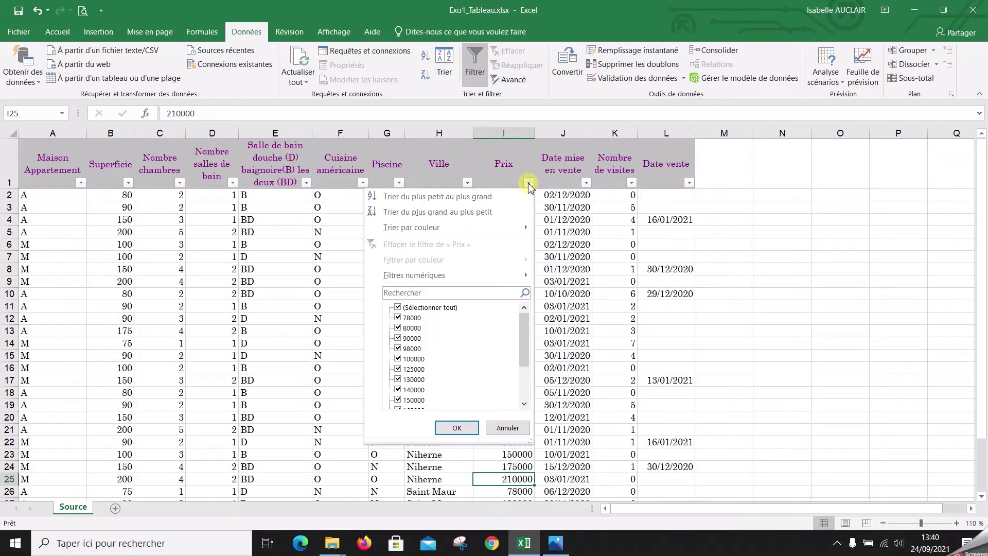
pyautogui.moveTo(502, 275)
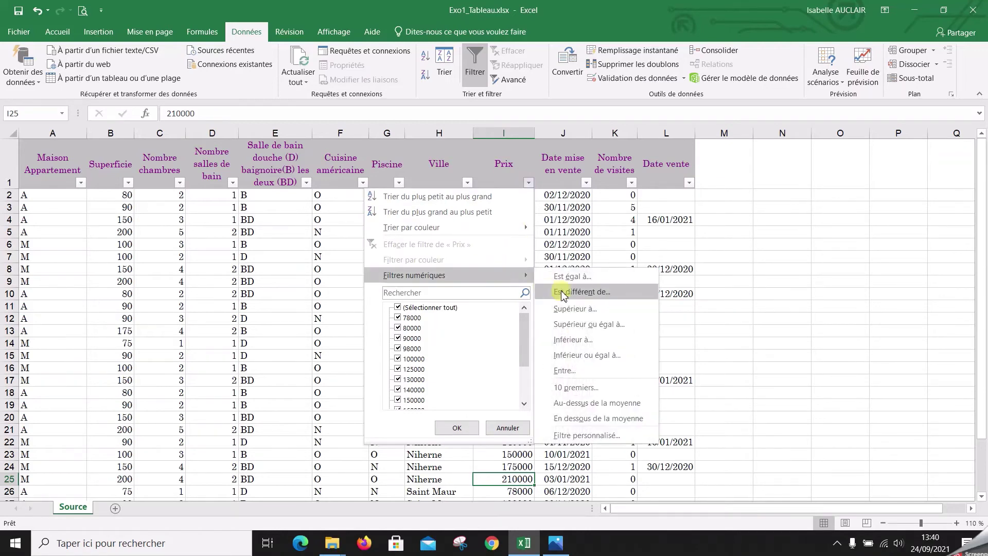
pyautogui.click(613, 388)
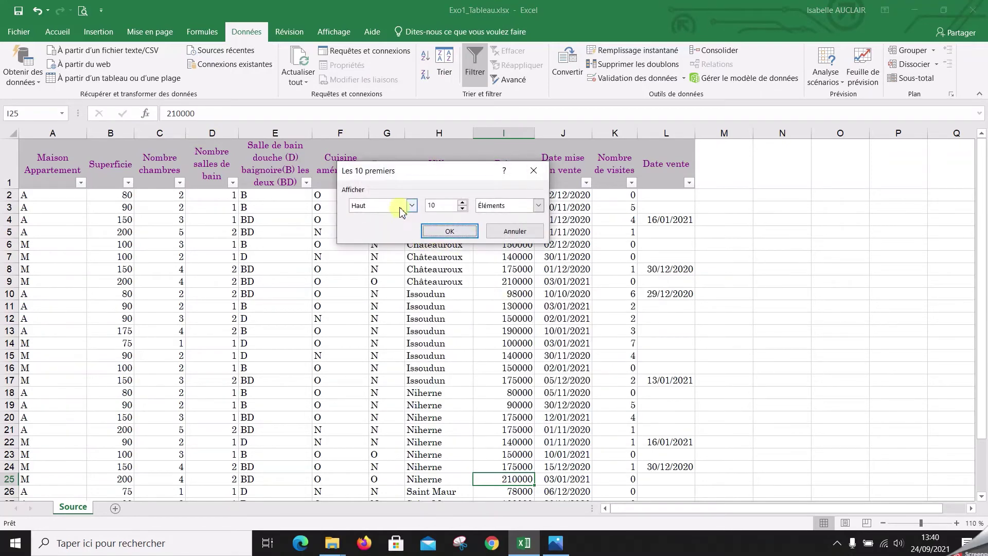
pyautogui.click(412, 206)
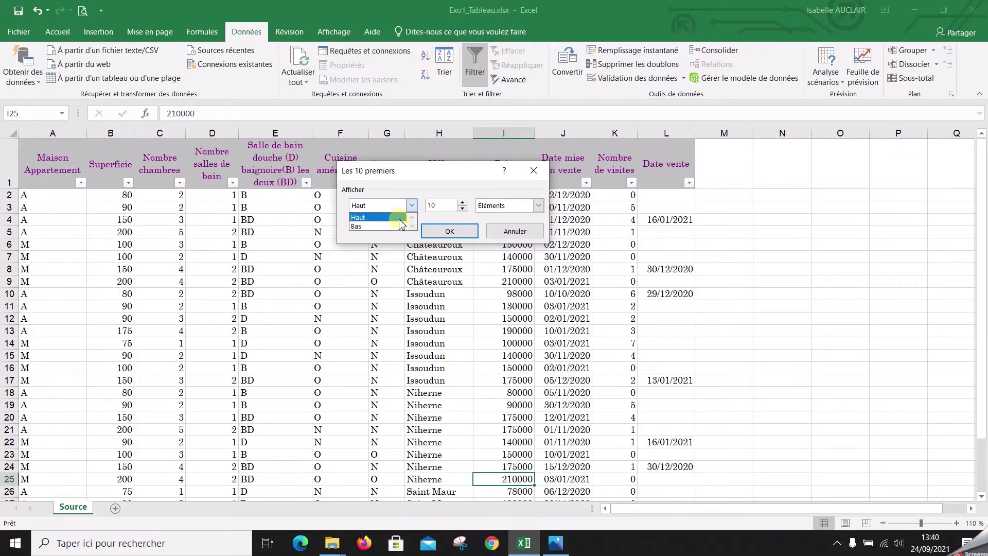
pyautogui.click(400, 219)
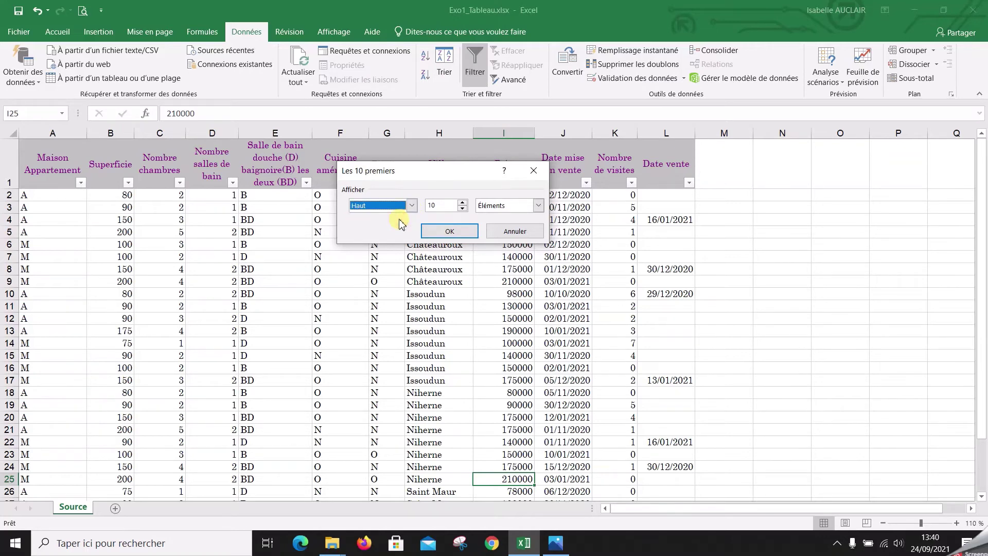
pyautogui.click(447, 205)
pyautogui.doubleClick(431, 204)
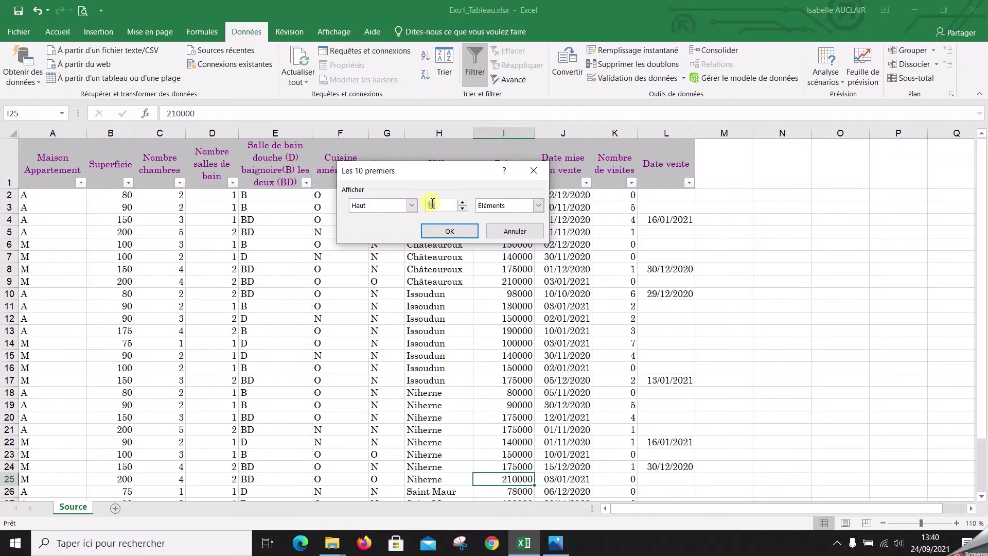
pyautogui.write('2')
pyautogui.click(450, 233)
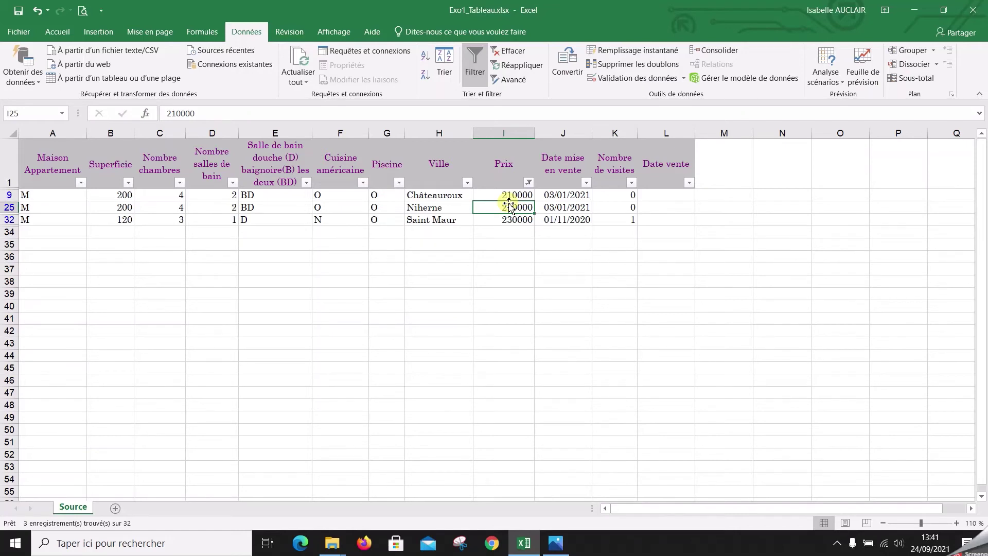
# Change the "10 premiers" filter on the "Prix" column to the 3 lowest elements (Bas, 3, Éléments).
pyautogui.click(529, 182)
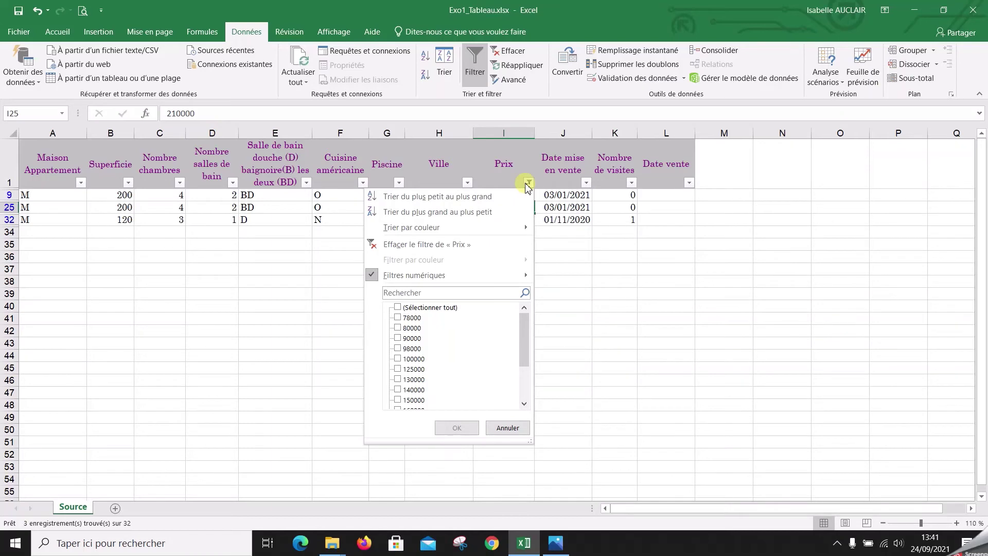
pyautogui.moveTo(473, 281)
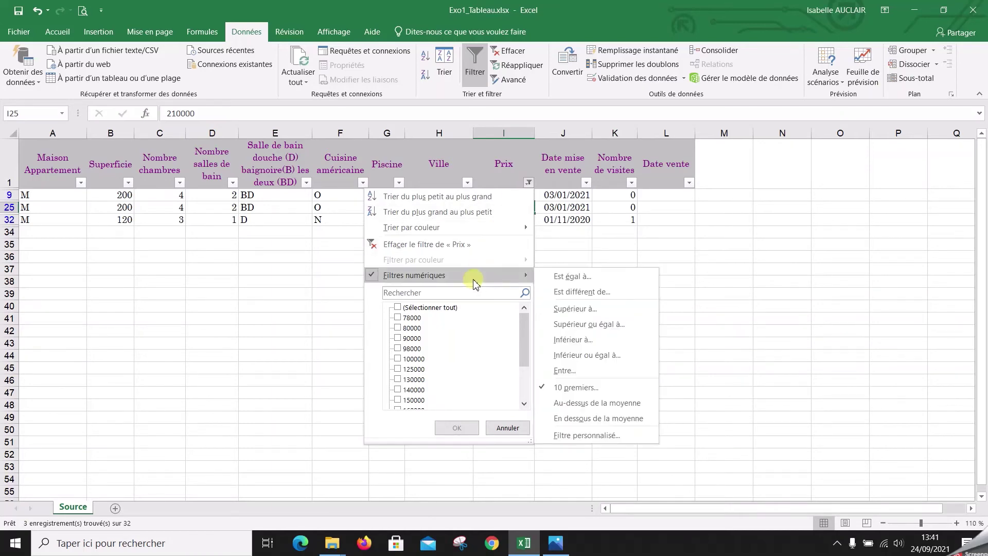
pyautogui.click(593, 387)
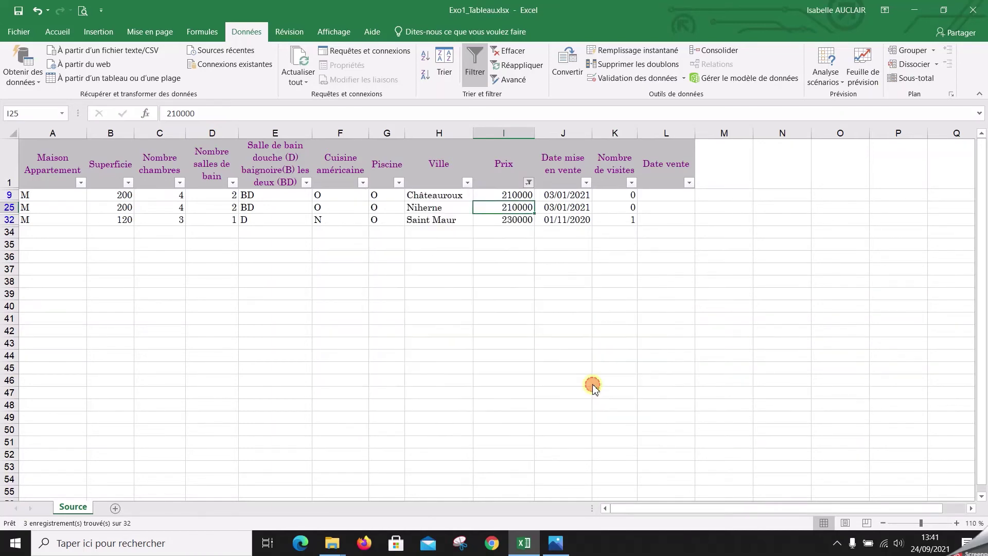
pyautogui.click(411, 206)
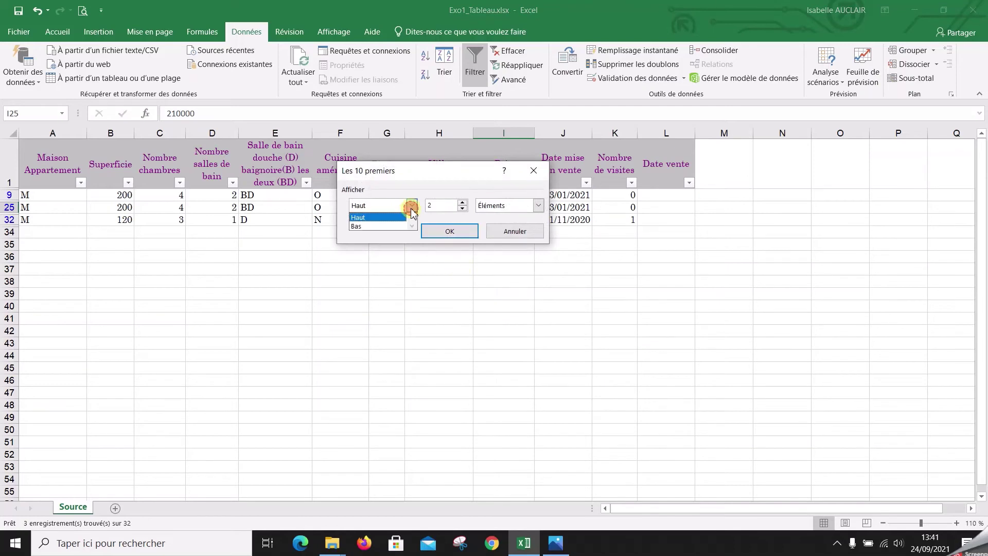
pyautogui.click(403, 226)
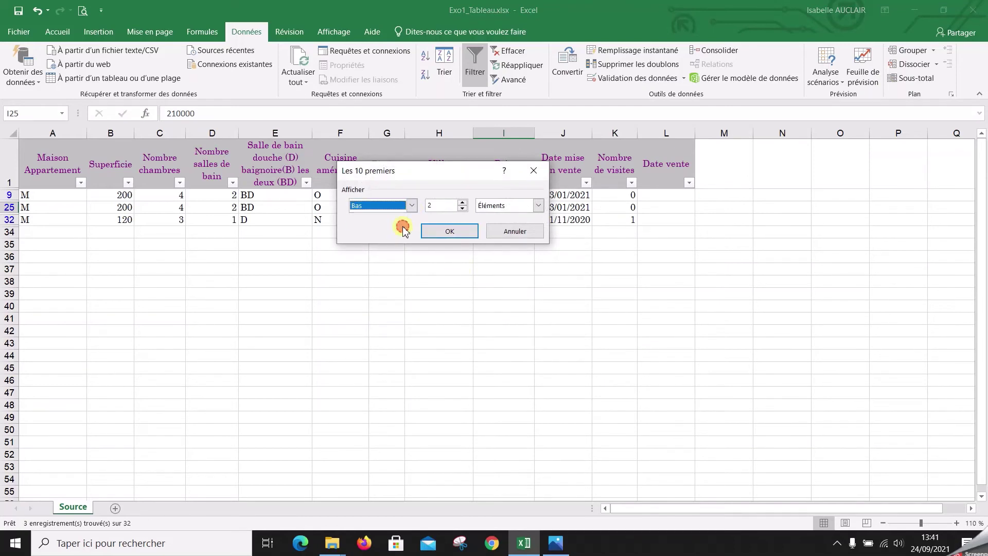
pyautogui.click(463, 203)
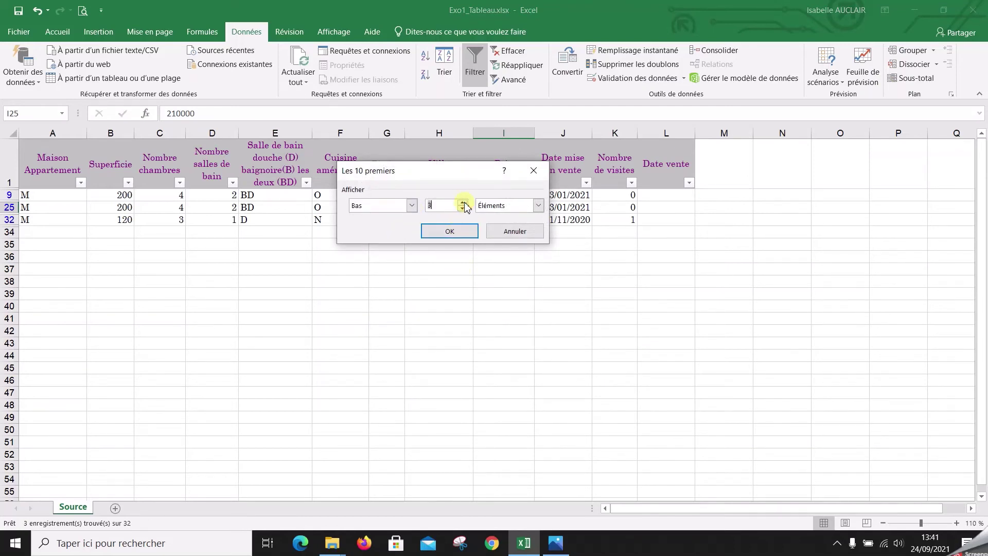
pyautogui.click(427, 234)
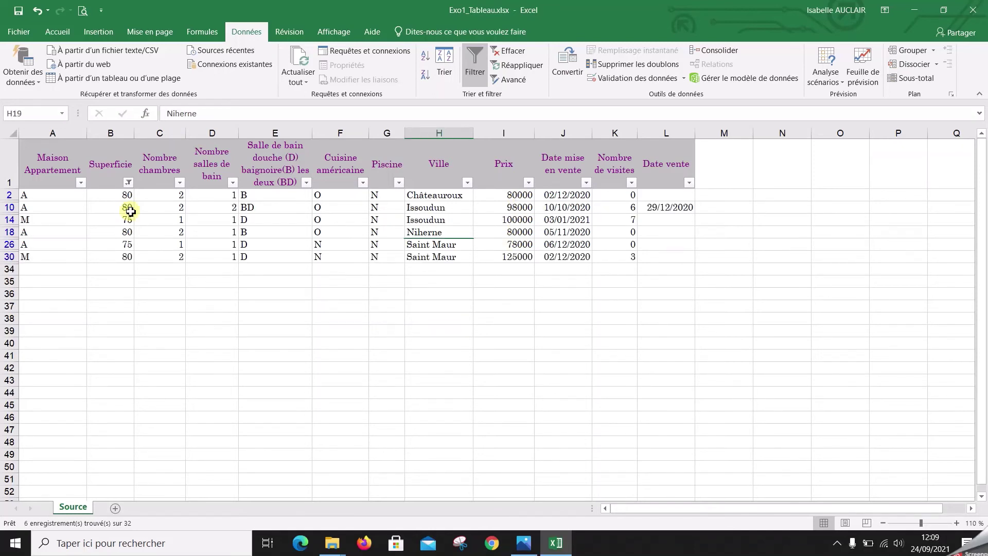
# Clear the filter on the "Superficie" column to show all the properties.
pyautogui.click(500, 52)
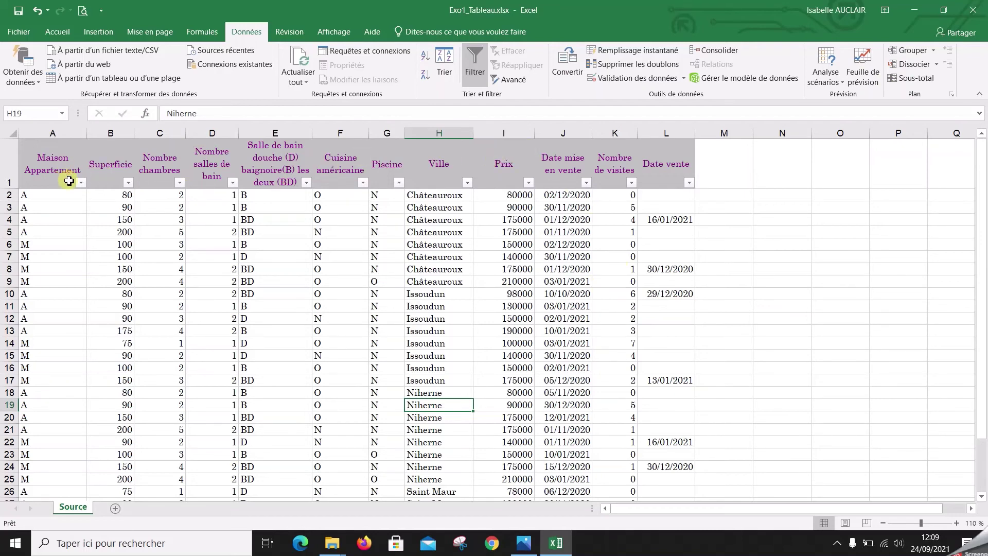
pyautogui.click(467, 183)
pyautogui.moveTo(417, 276)
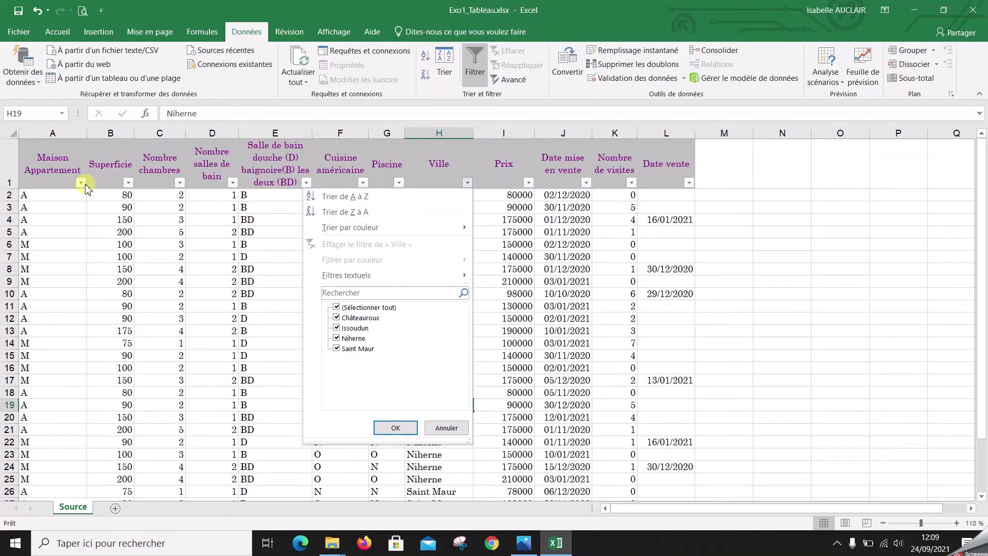
pyautogui.click(127, 183)
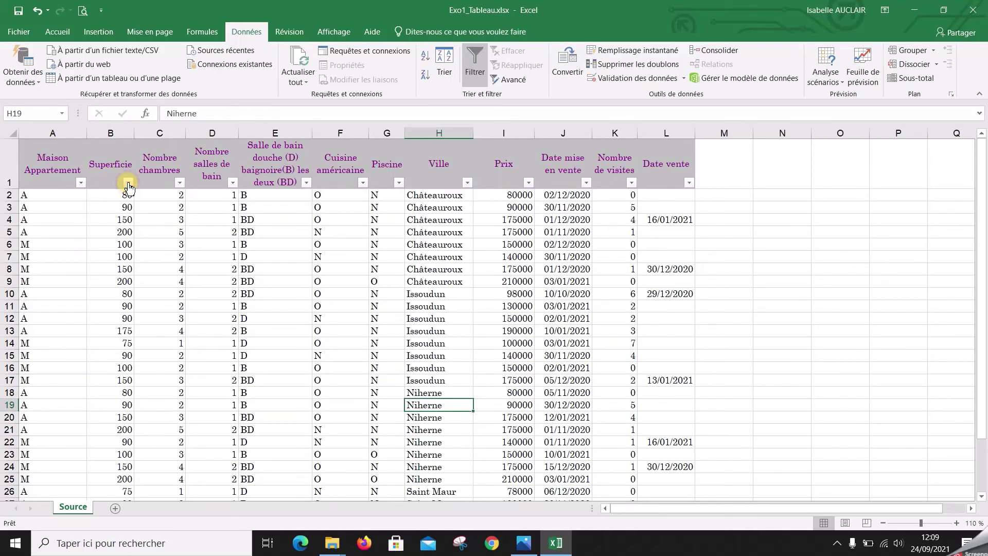
pyautogui.click(128, 183)
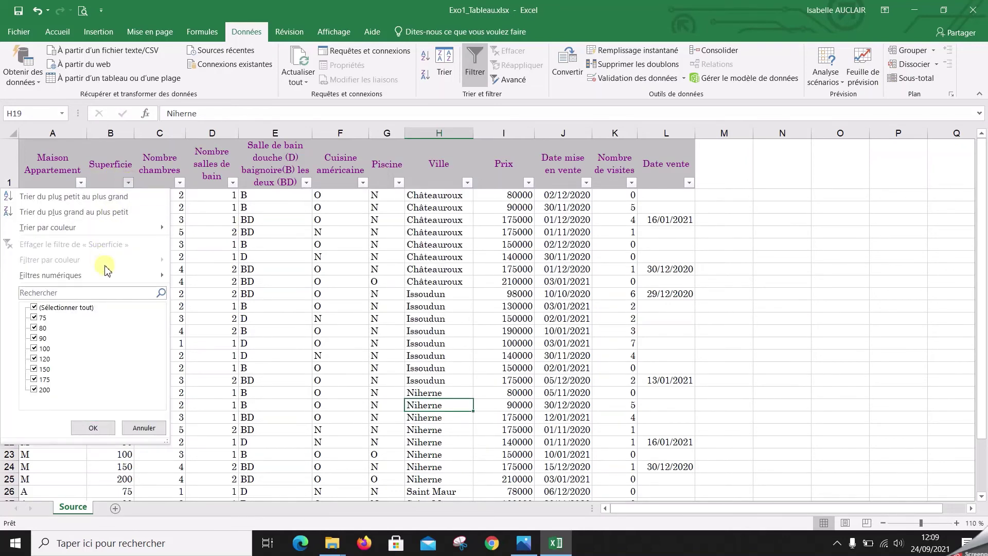
pyautogui.moveTo(107, 278)
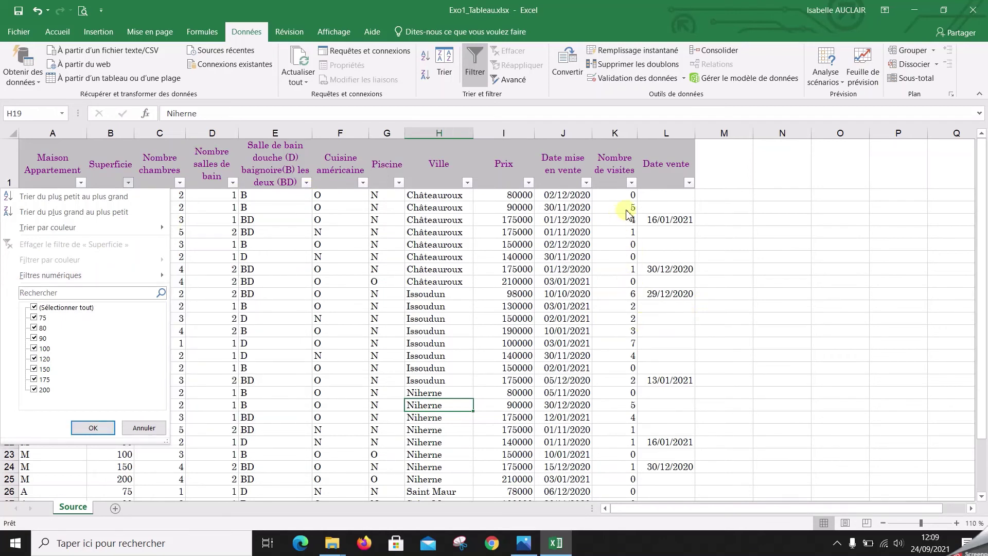
# Apply the date filter "L'année dernière" to the "Date mise en vente" column.
pyautogui.click(586, 185)
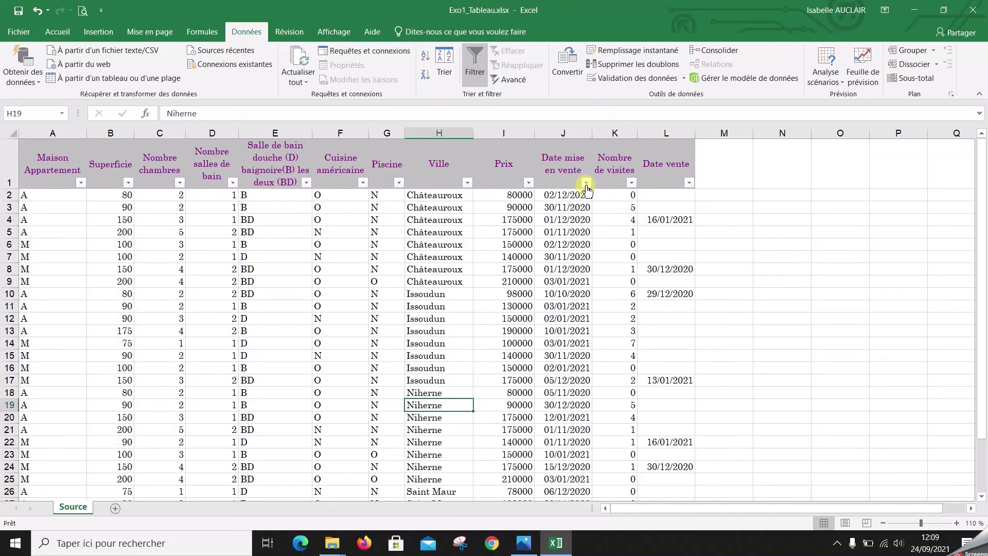
pyautogui.click(589, 184)
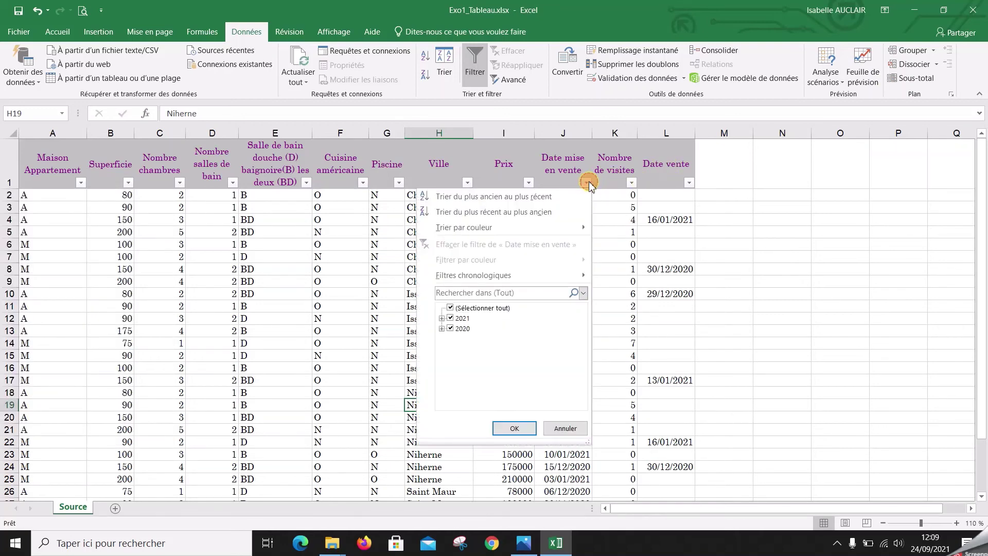
pyautogui.moveTo(526, 274)
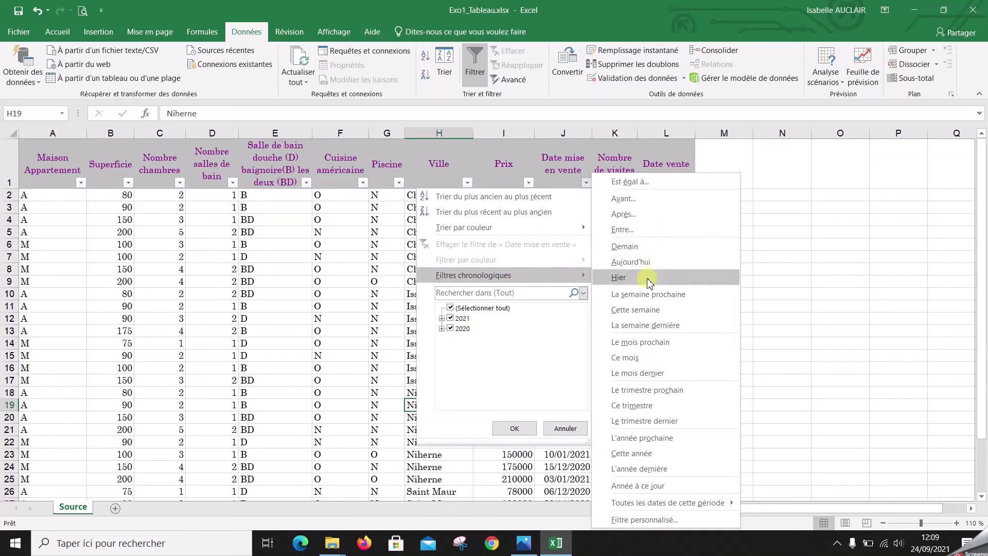
pyautogui.click(641, 469)
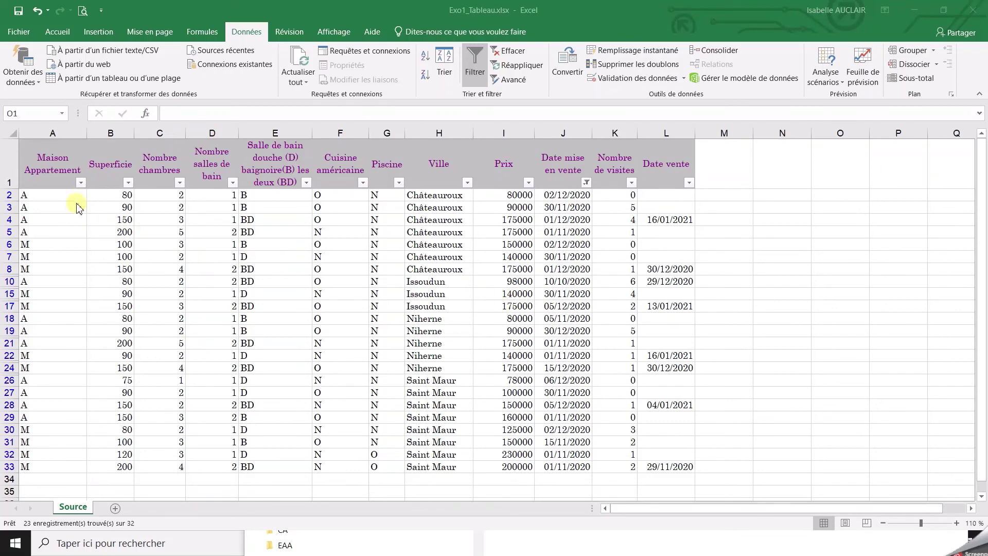
pyautogui.click(81, 182)
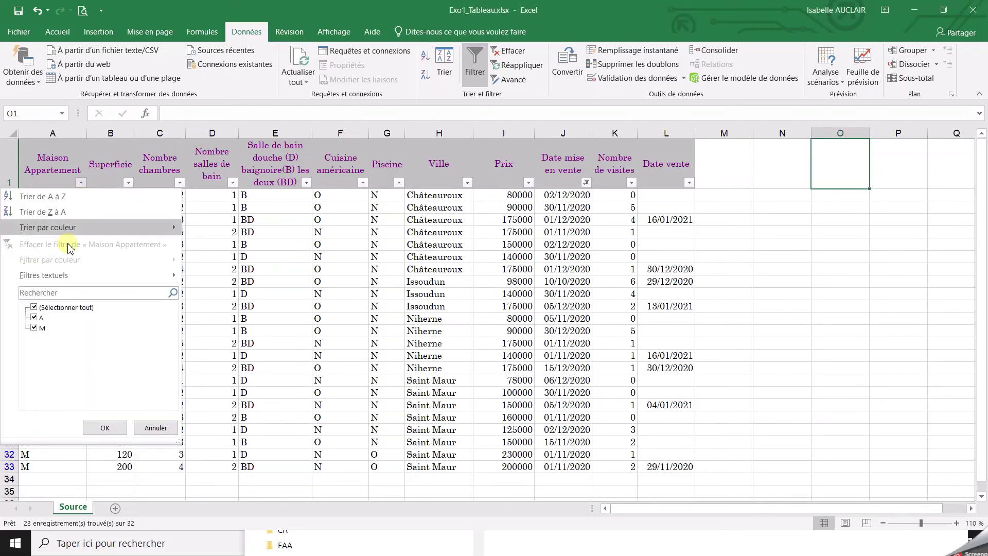
pyautogui.click(34, 318)
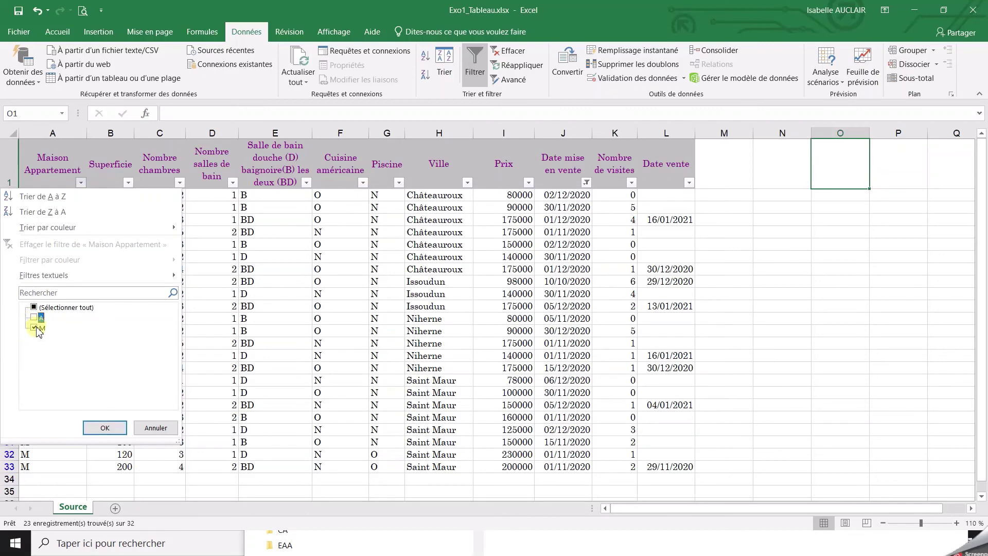
pyautogui.click(108, 427)
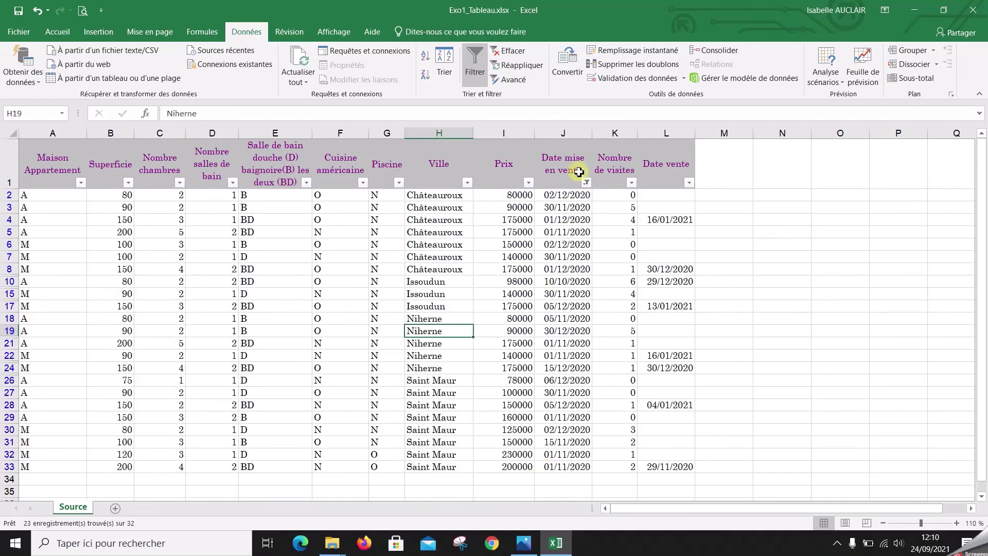
# Clear all filters from the table and filter the "Maison Appartement" column to keep only M.
pyautogui.click(522, 54)
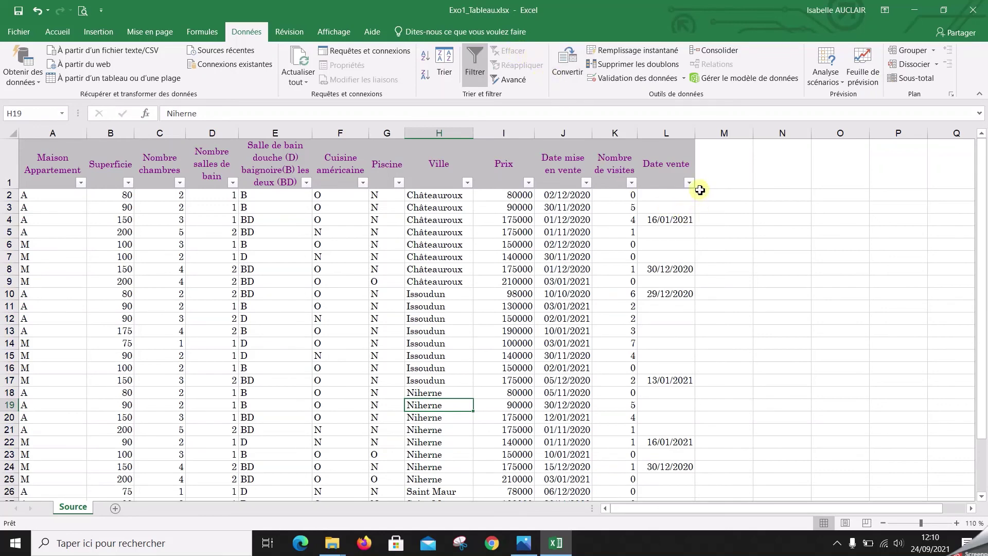
pyautogui.click(82, 184)
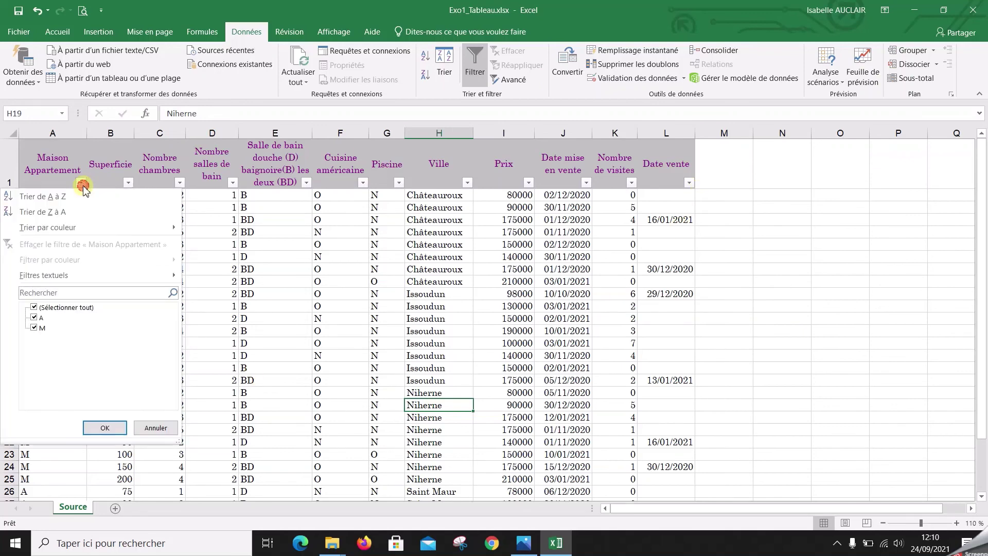
pyautogui.click(34, 317)
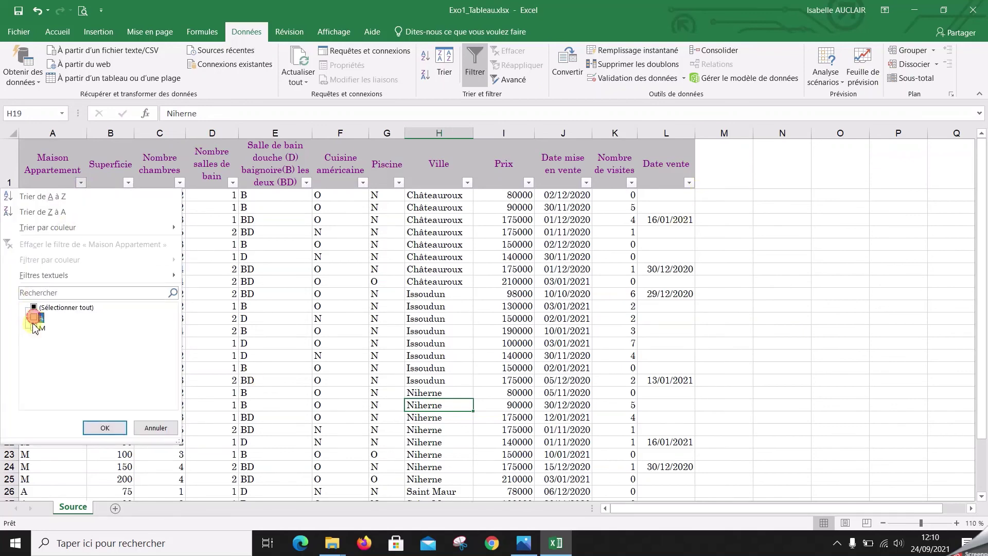
pyautogui.click(93, 430)
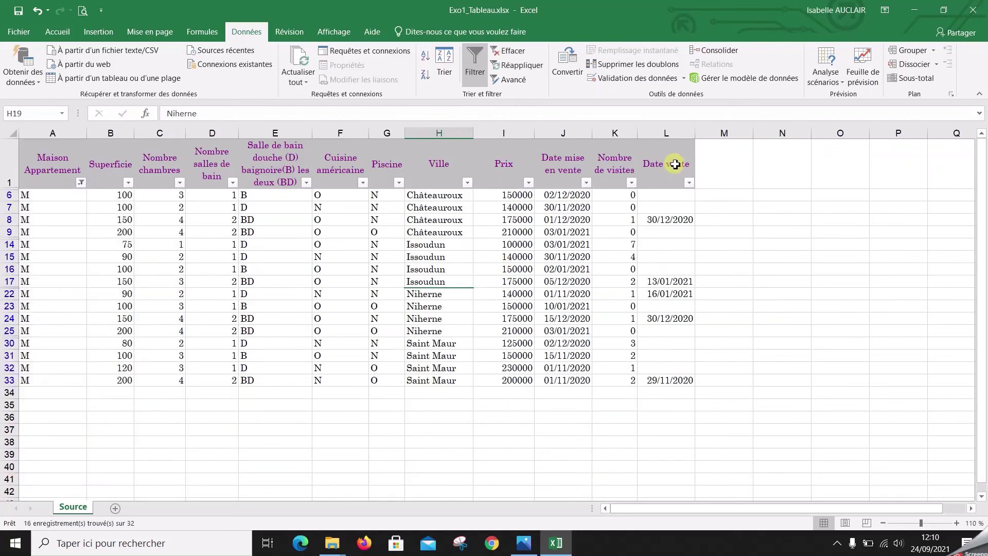
# Filter the "Date vente" column to exclude the blank entries (Vides), keeping only the sold houses.
pyautogui.click(689, 183)
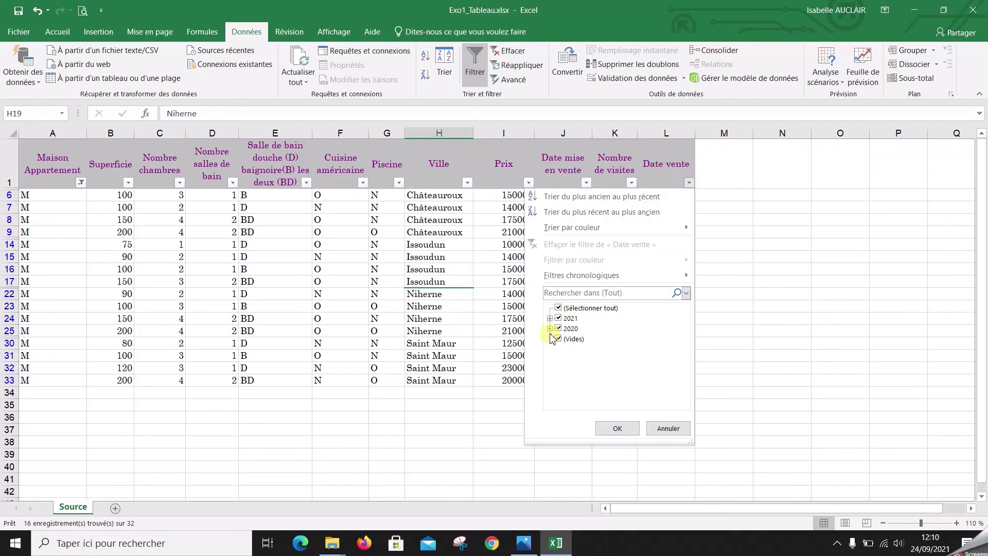
pyautogui.click(558, 338)
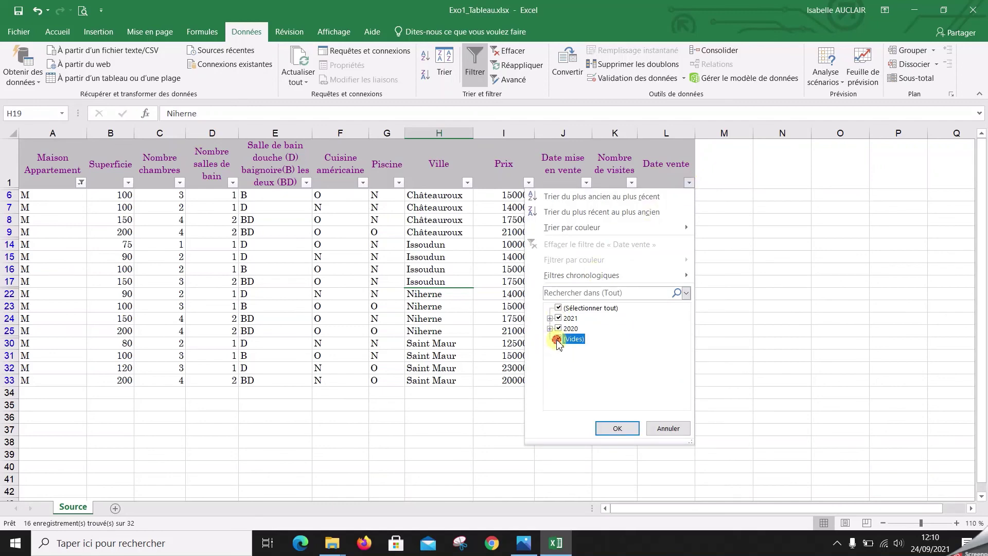
pyautogui.click(613, 428)
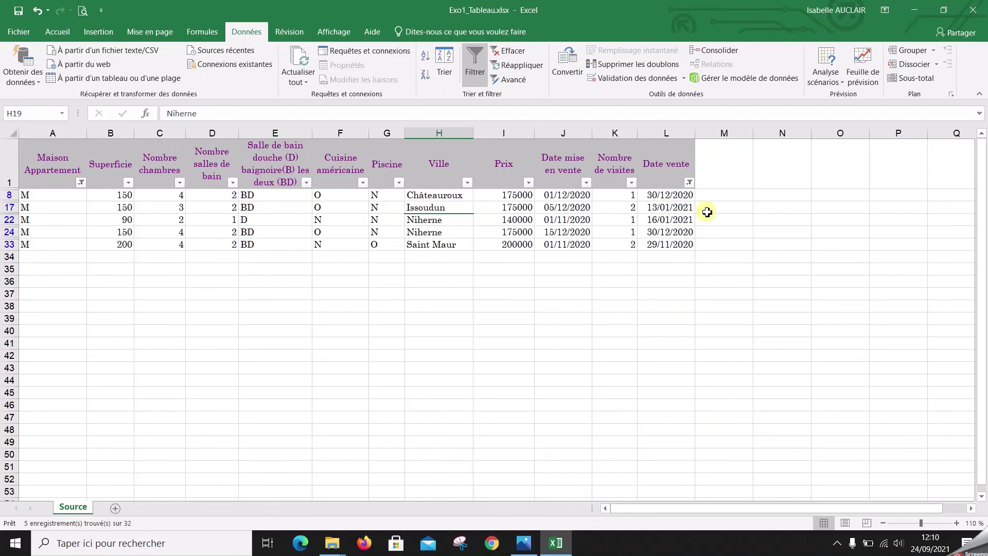
# Apply an "Entre" date filter to "Date vente" from 15/11/2020 to 30/11/2020 inclusive and select the remaining house's price.
pyautogui.click(691, 183)
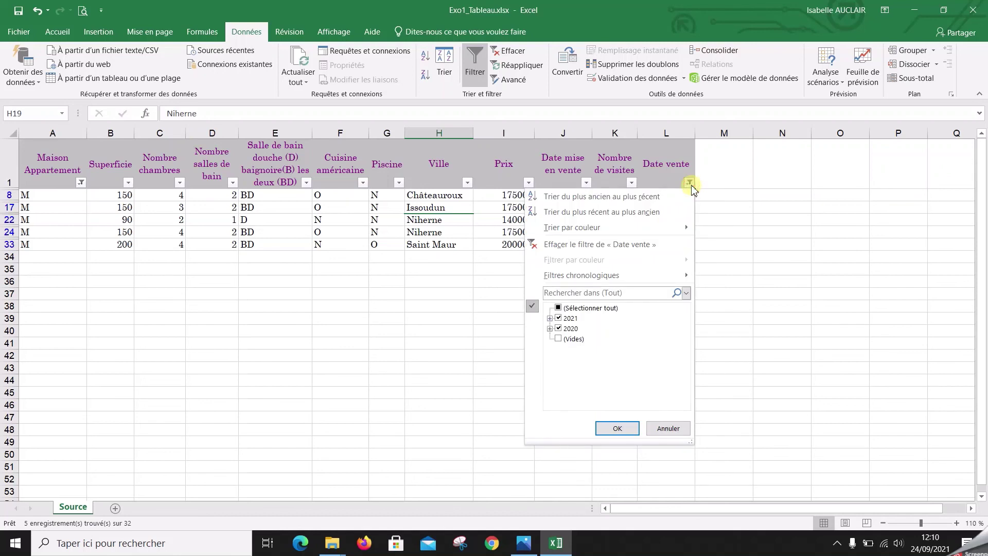
pyautogui.moveTo(686, 278)
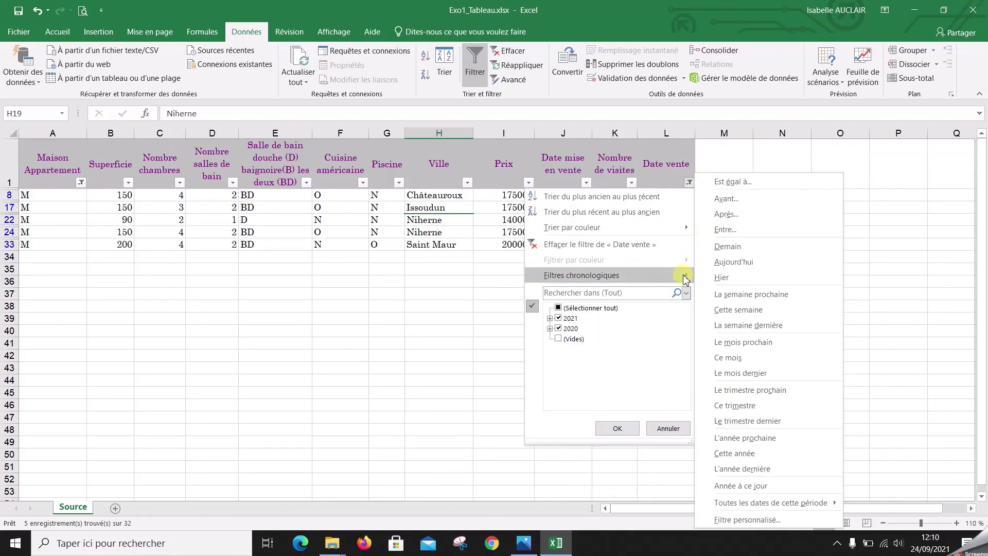
pyautogui.click(741, 231)
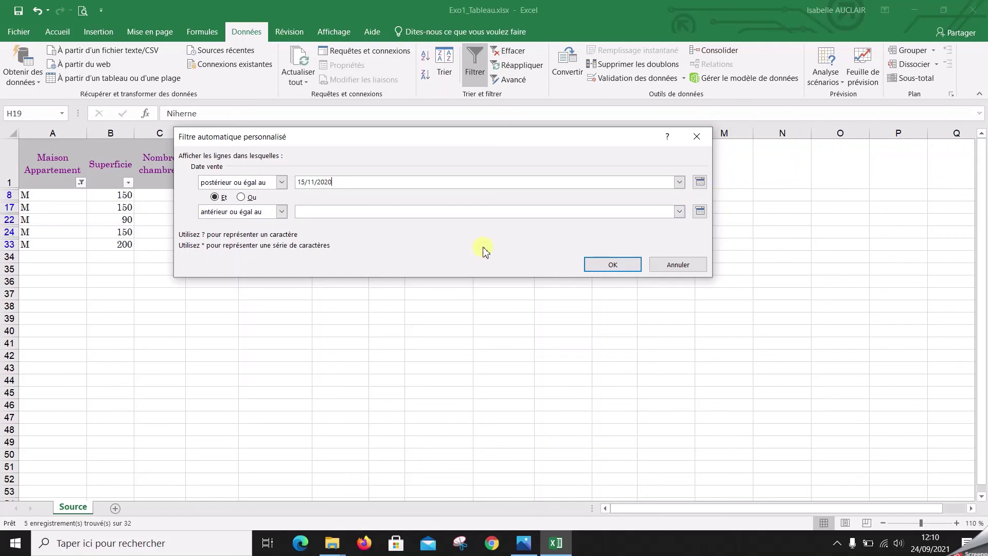
pyautogui.click(490, 211)
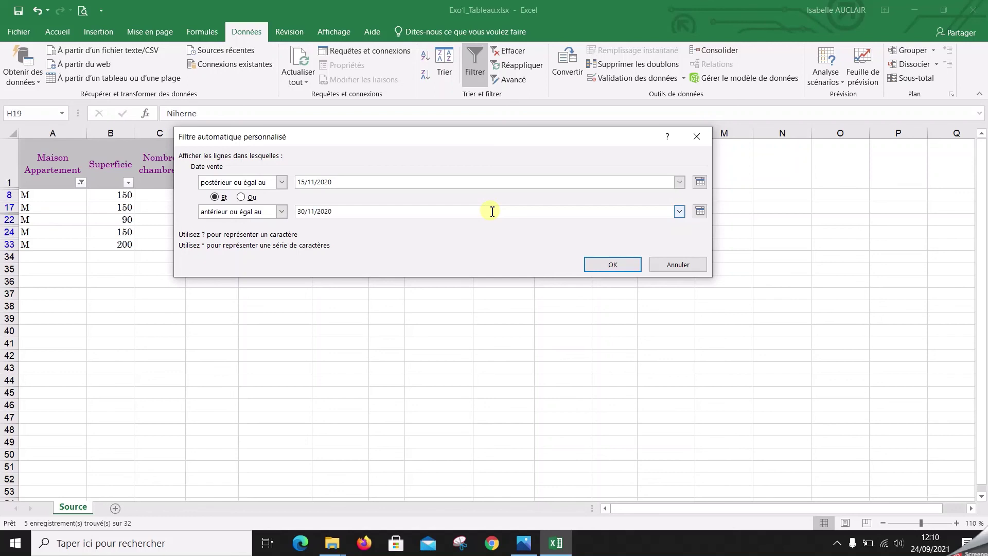
pyautogui.write('30/11/2020')
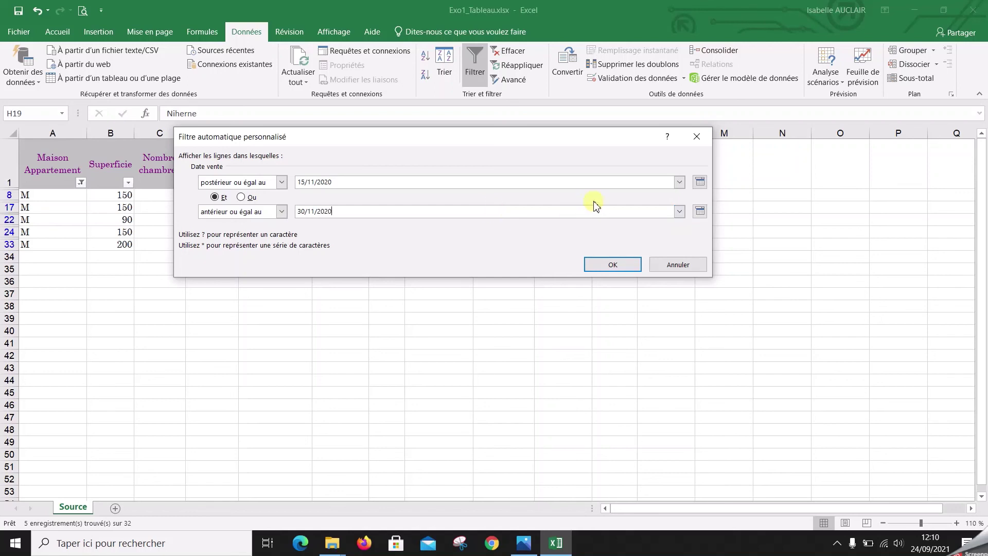
pyautogui.click(614, 265)
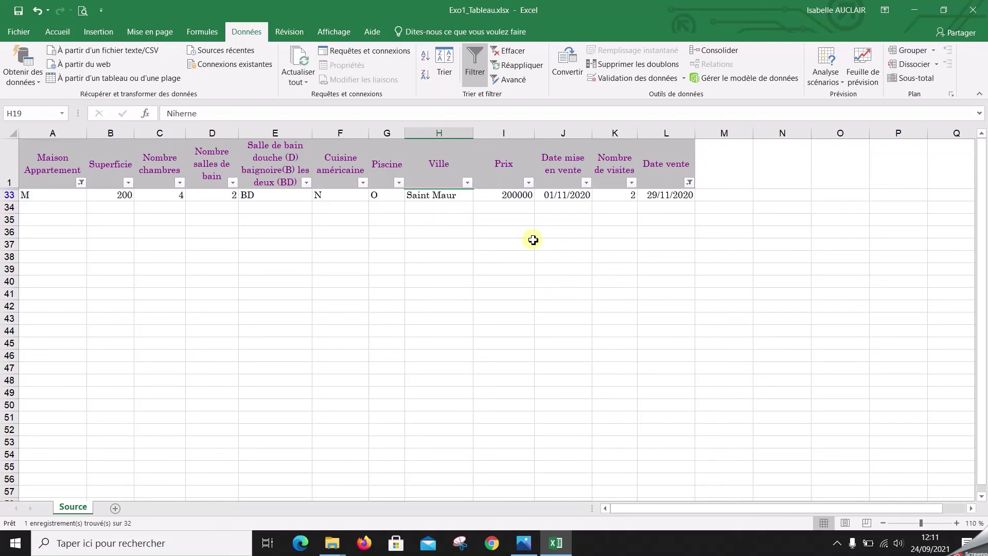
pyautogui.click(518, 195)
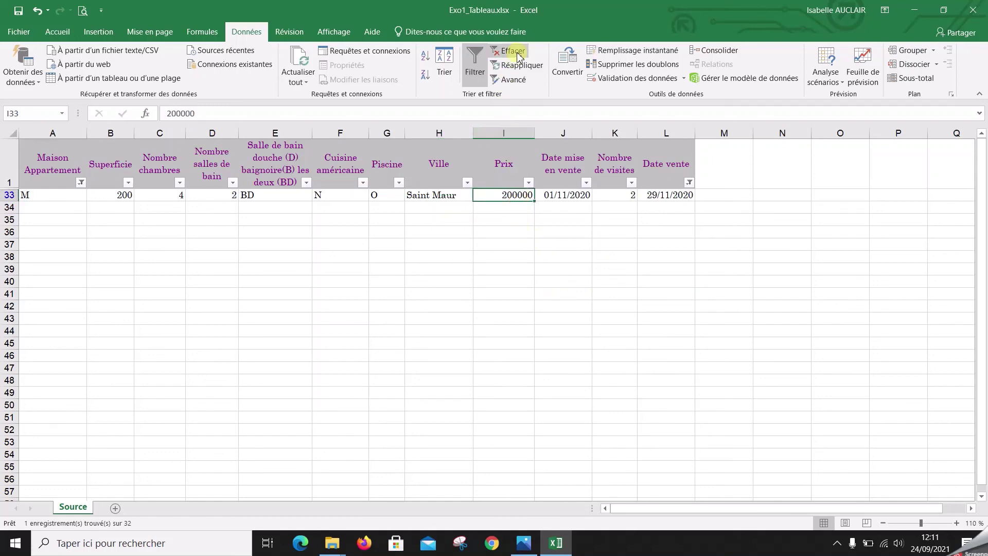